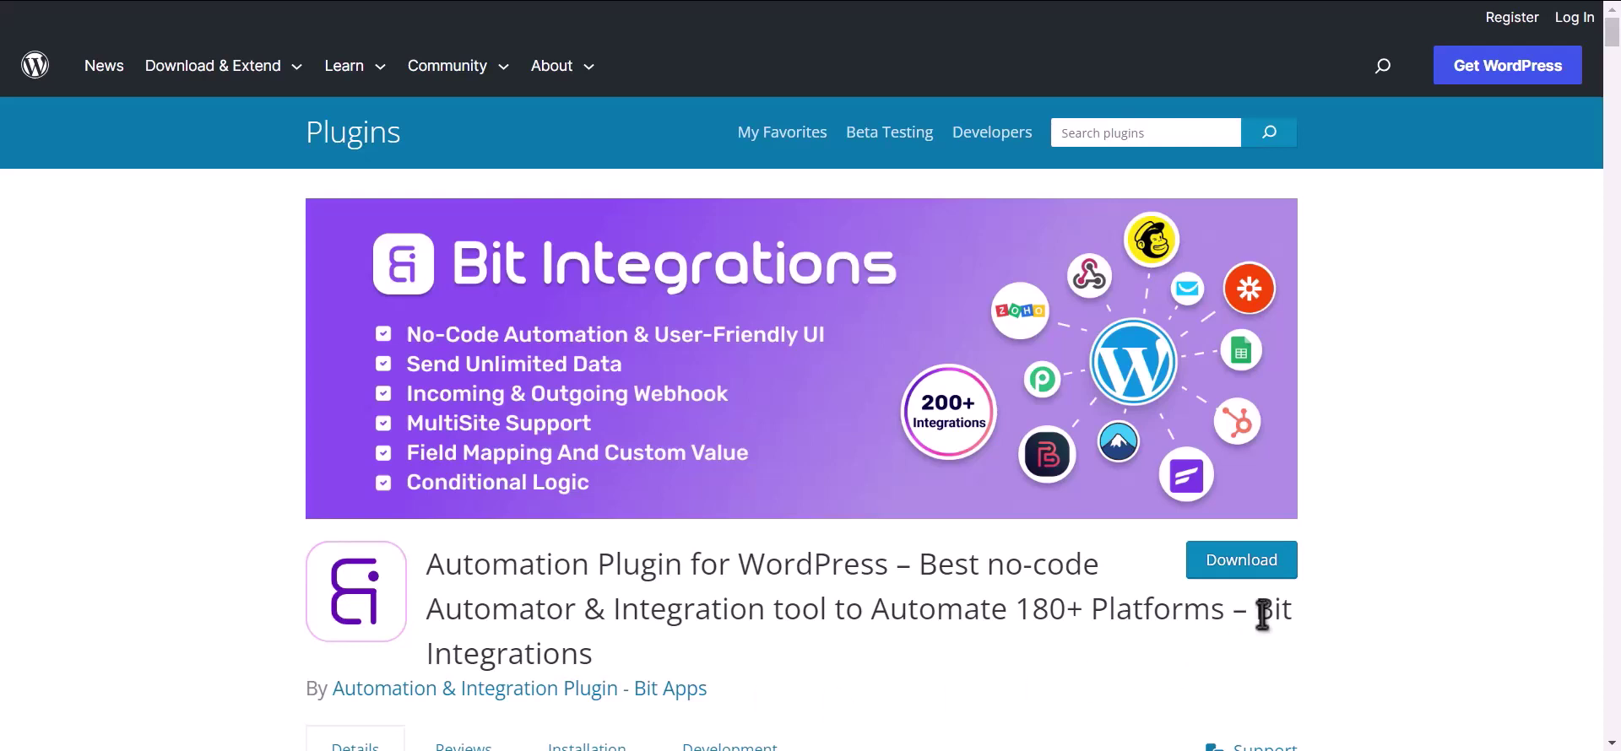
Highlight the plugin name 'Bit Integrations' on its WordPress.org Plugin Directory page
drag(1255, 609, 1269, 645)
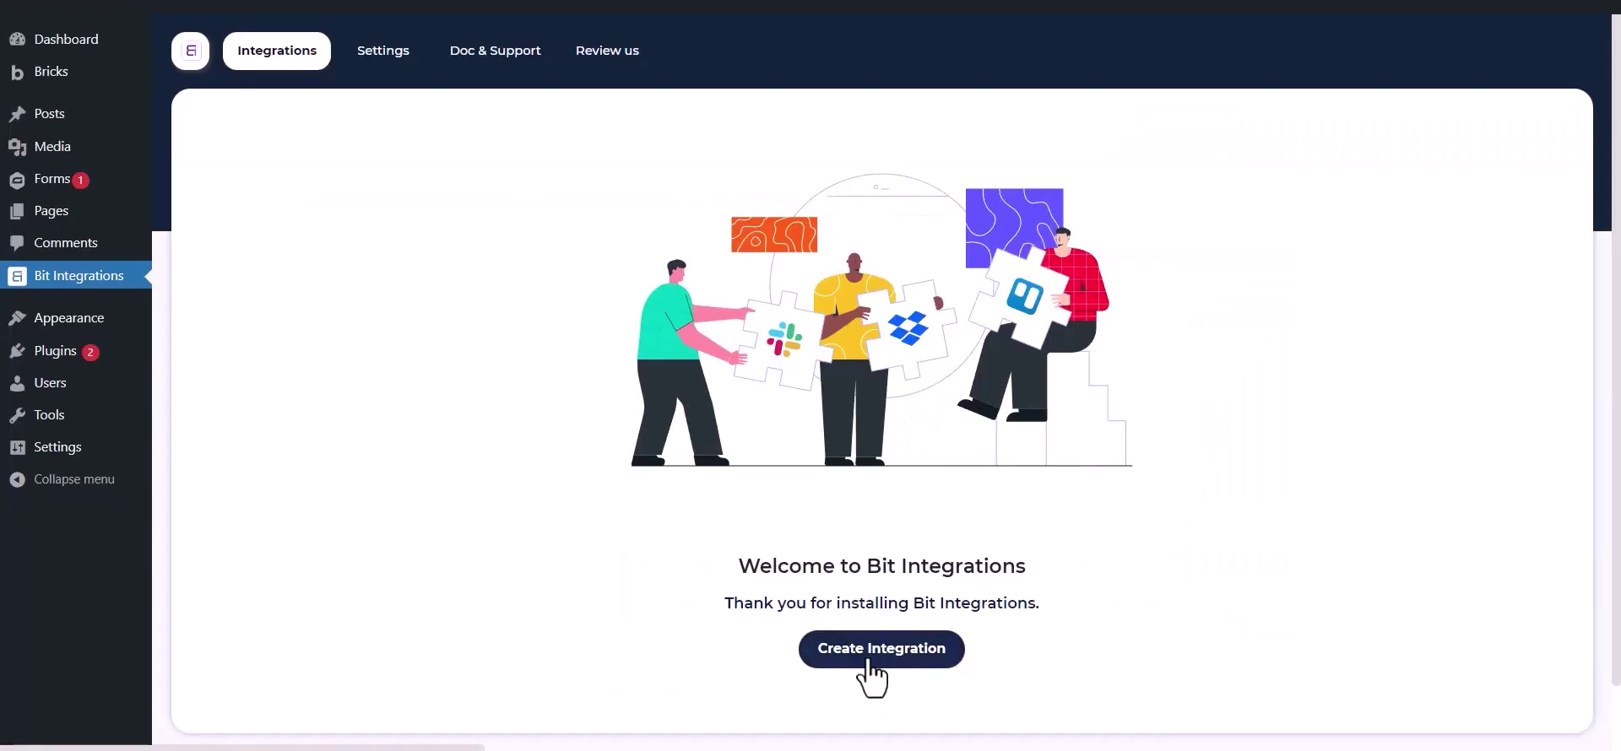
Start a new integration using Gravity Forms' Contact Us form as the trigger
click(867, 663)
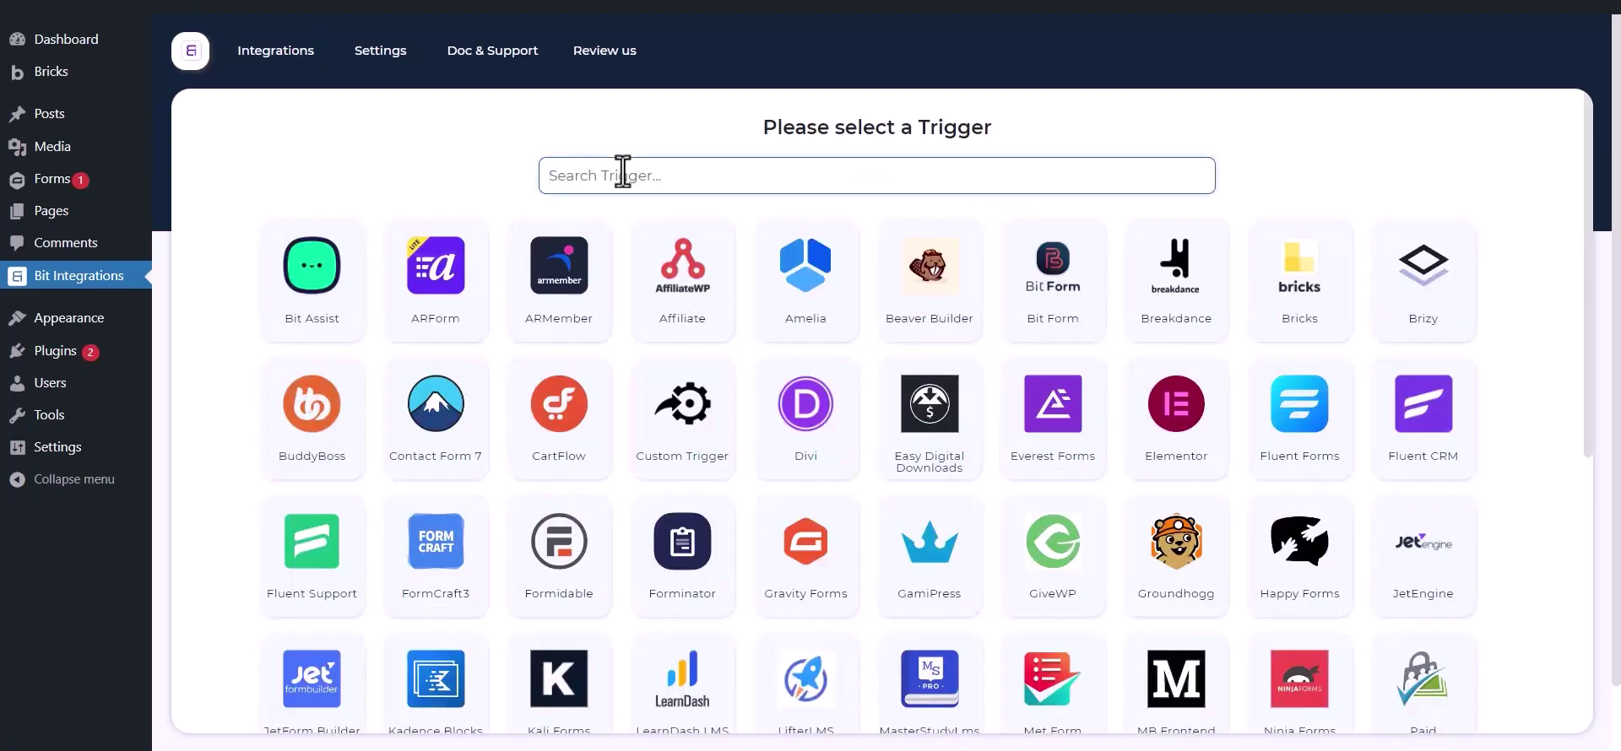
text(gravity forms)
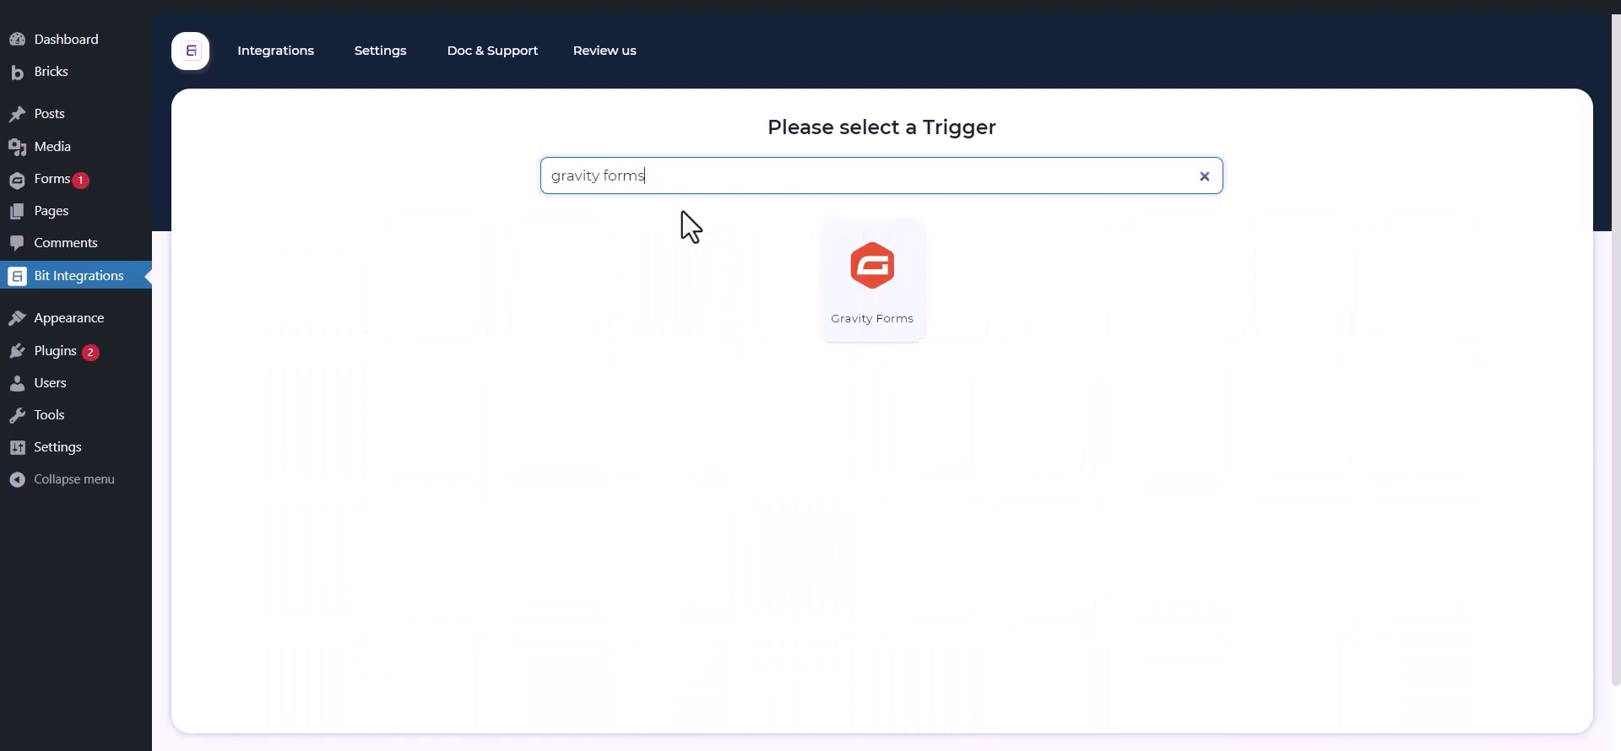
click(848, 296)
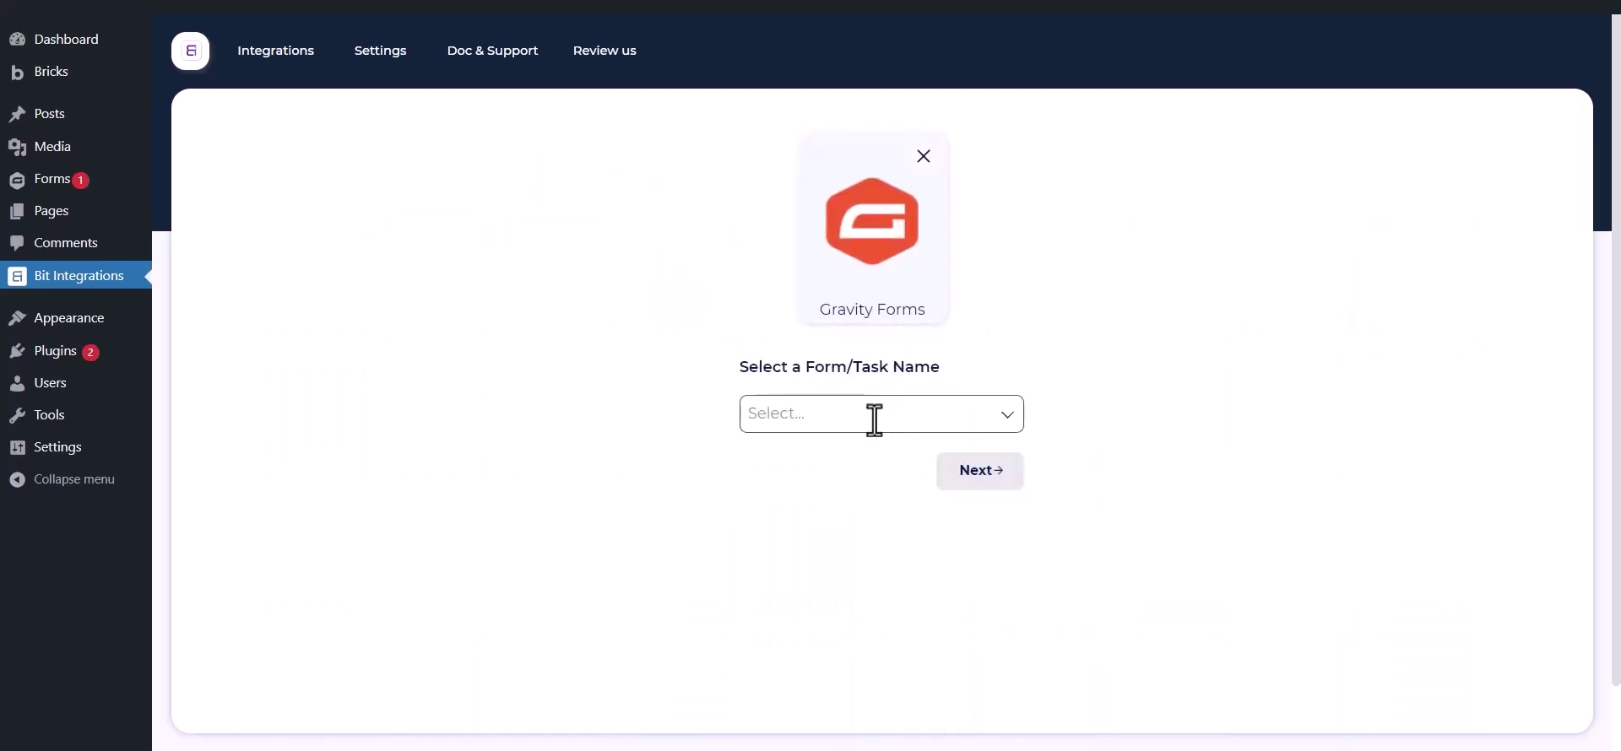
click(874, 419)
click(844, 521)
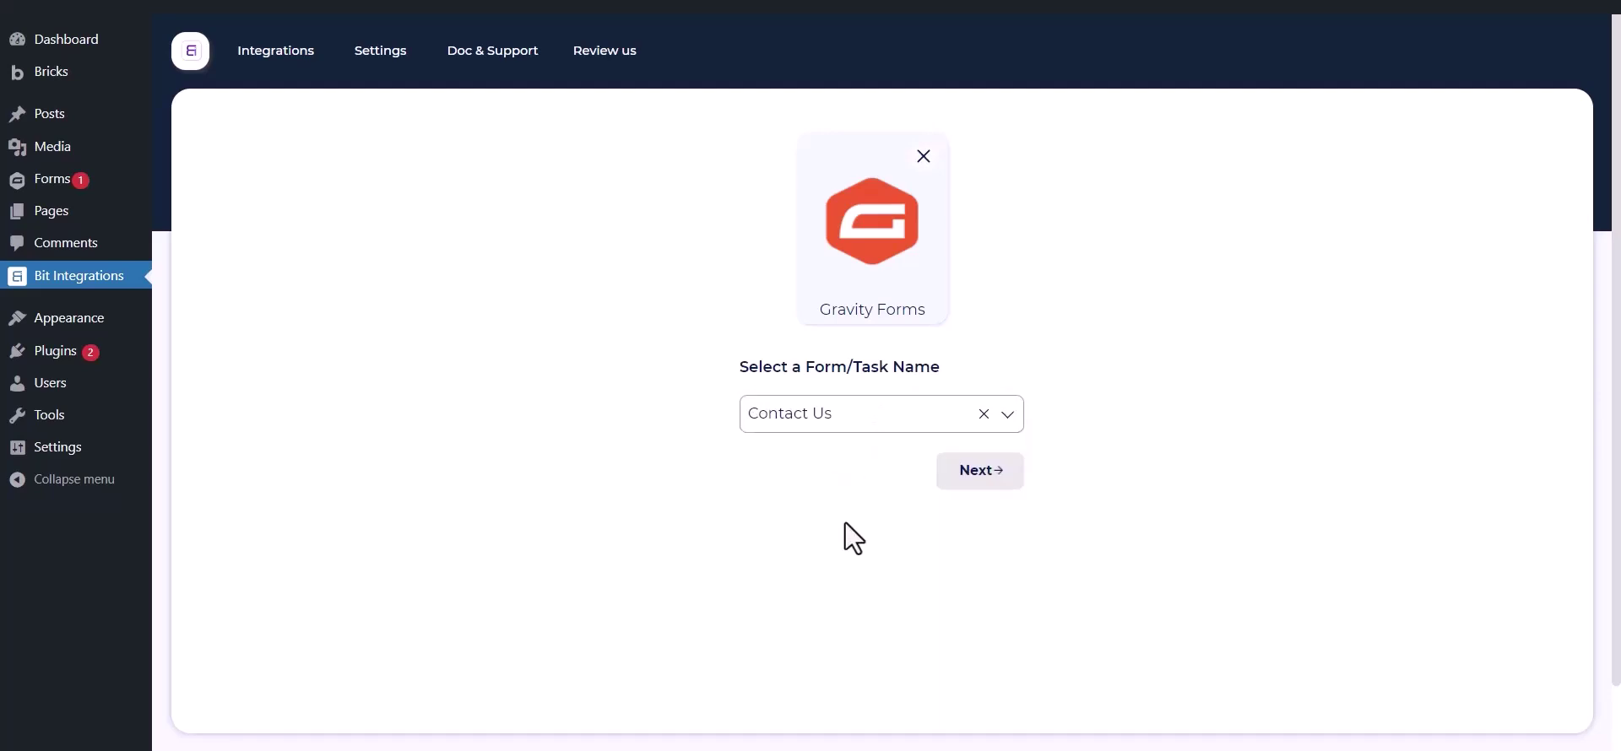
click(988, 483)
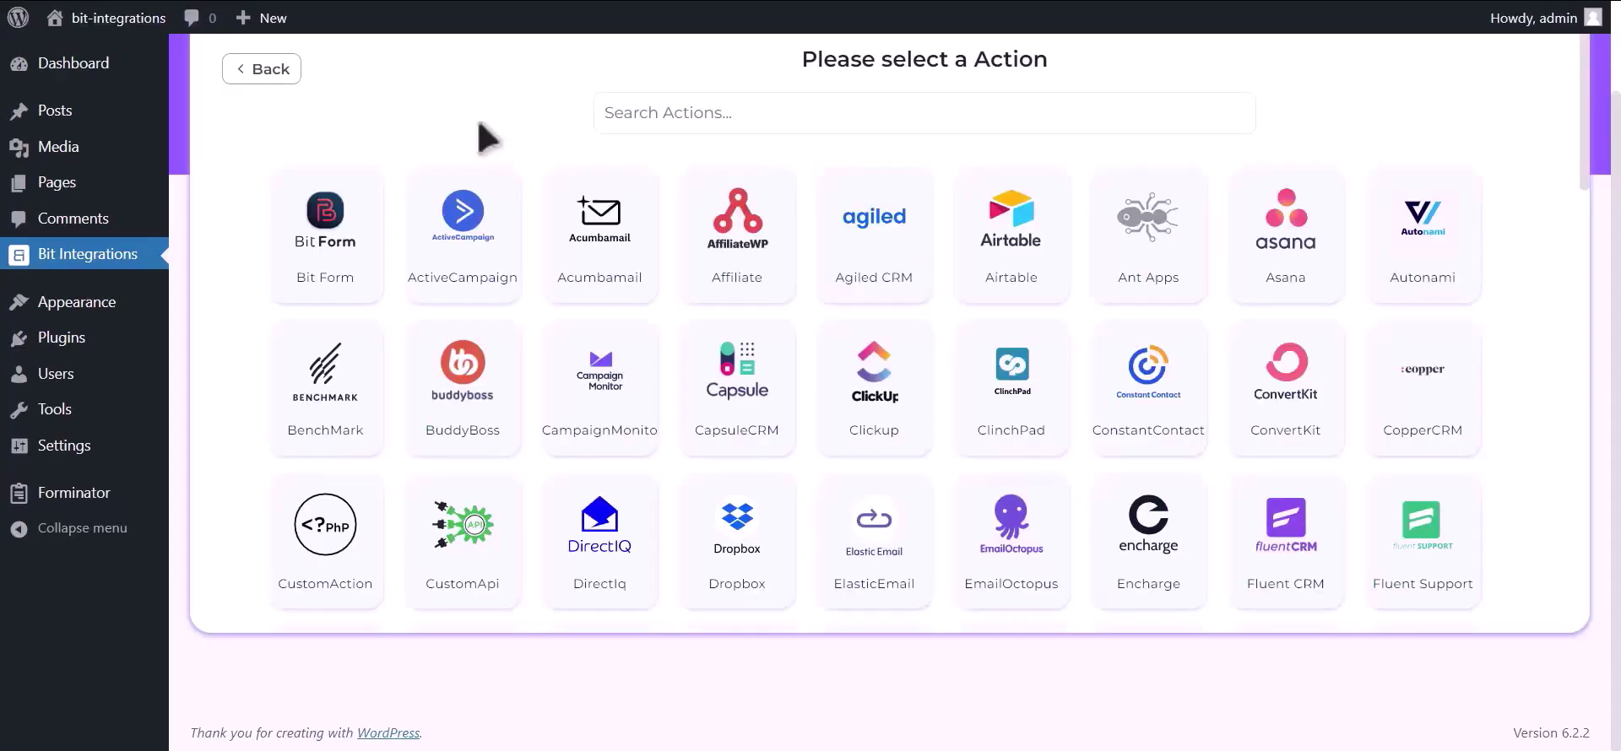
Pick Hubspot as the action and review the note's access-token steps
click(763, 118)
text(hu)
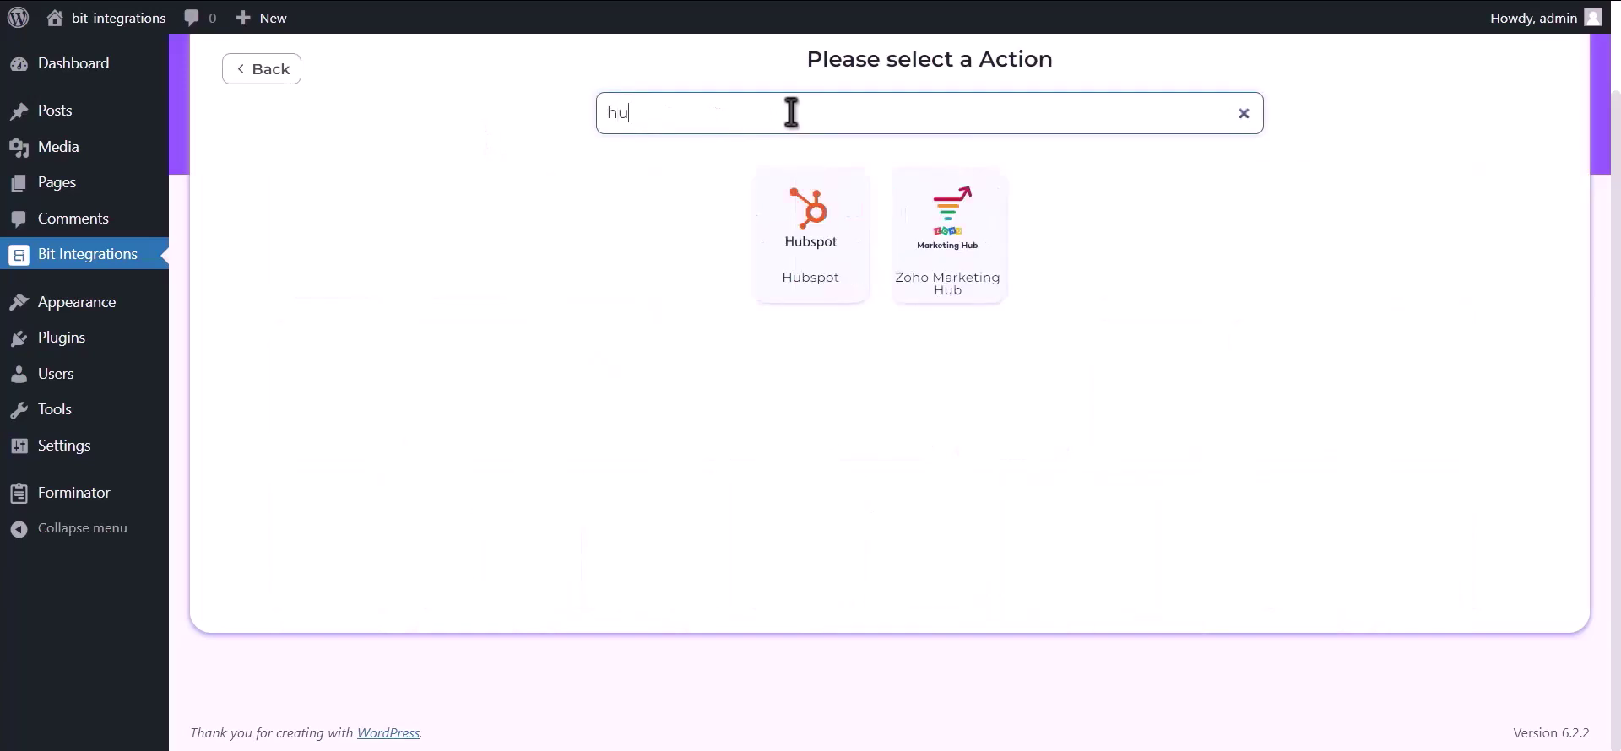
text(bspot)
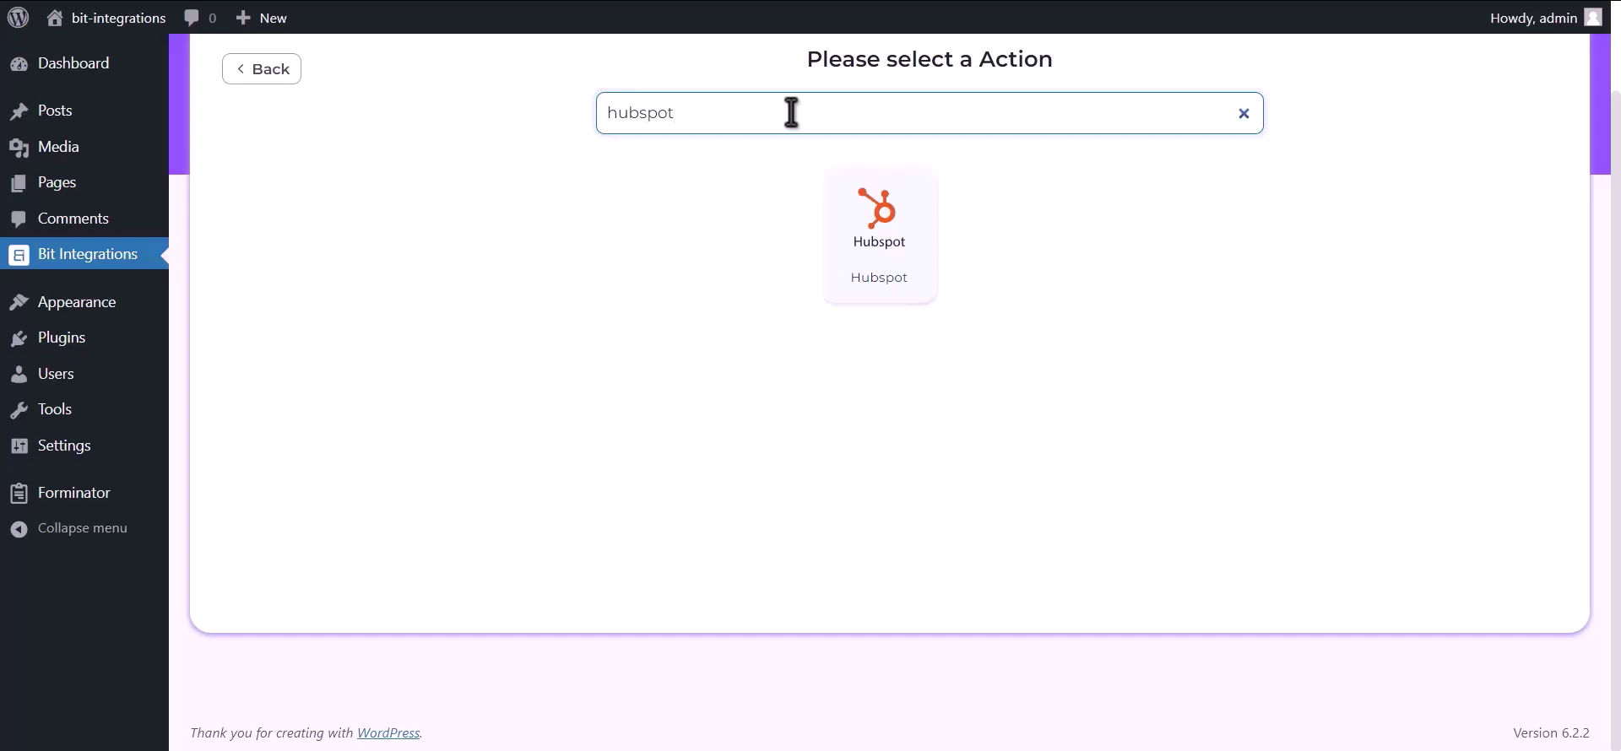
click(886, 244)
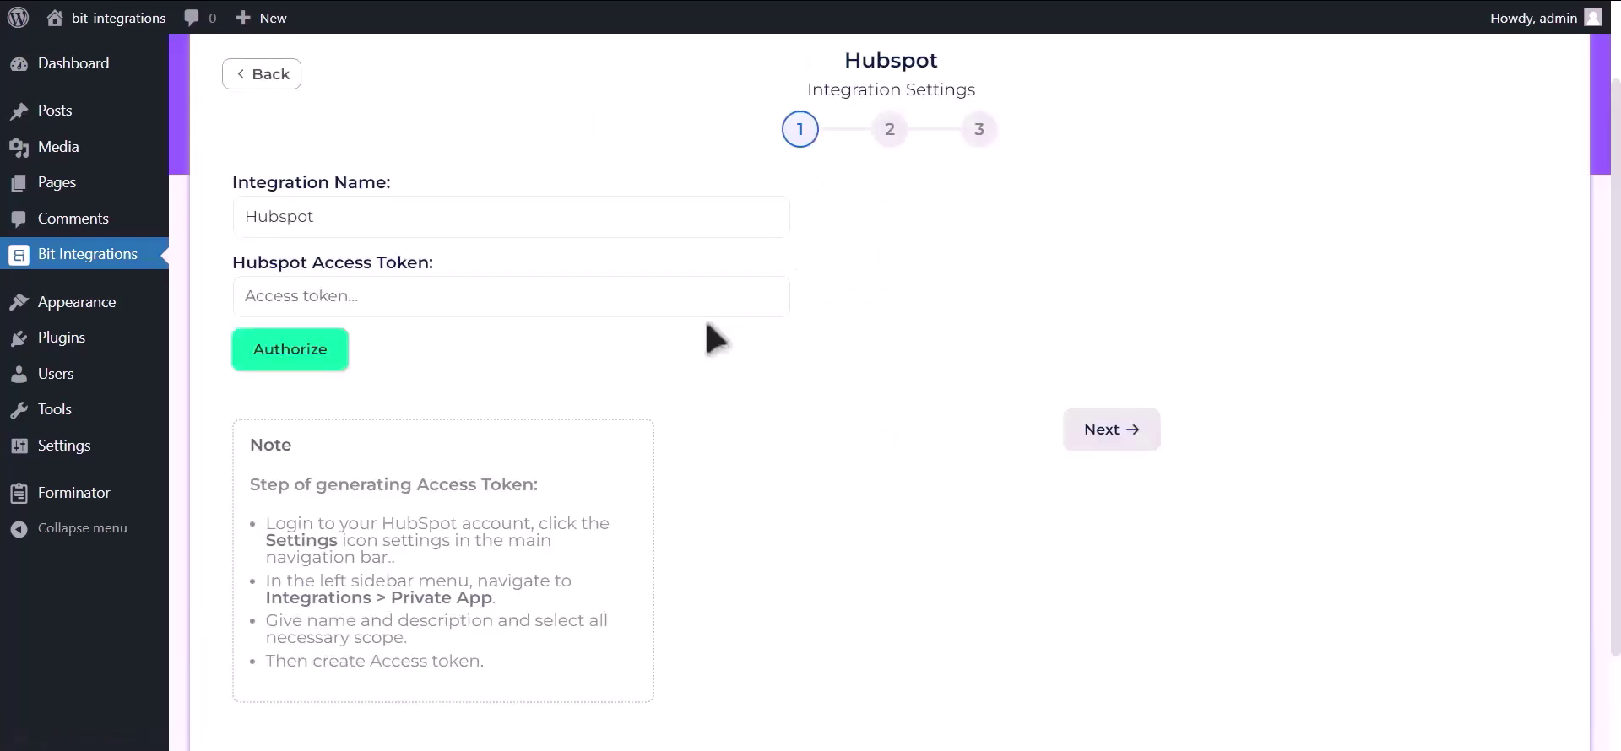
mouse_move(248, 487)
mouse_down()
mouse_move(554, 621)
mouse_move(543, 704)
mouse_up()
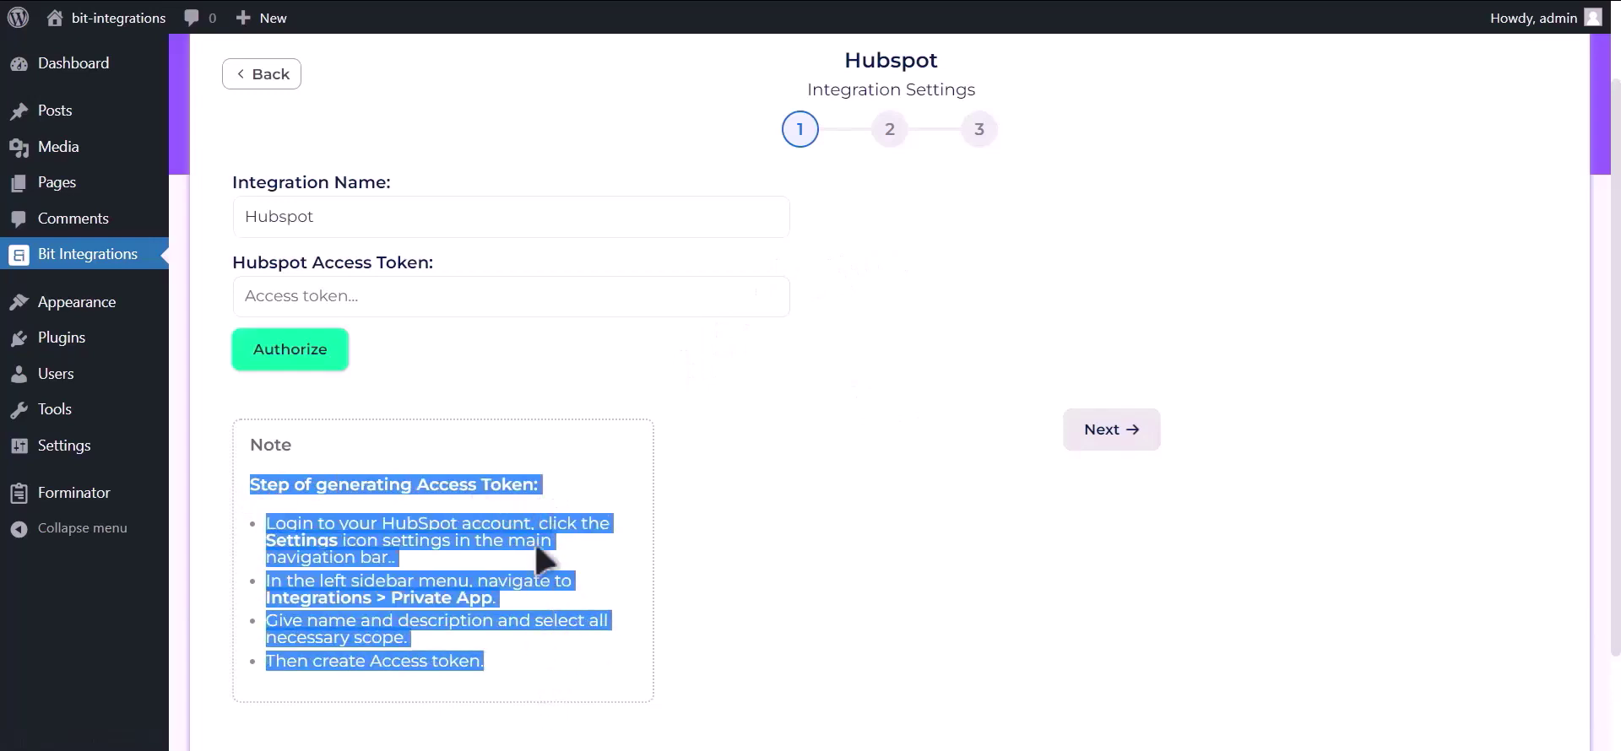
click(550, 489)
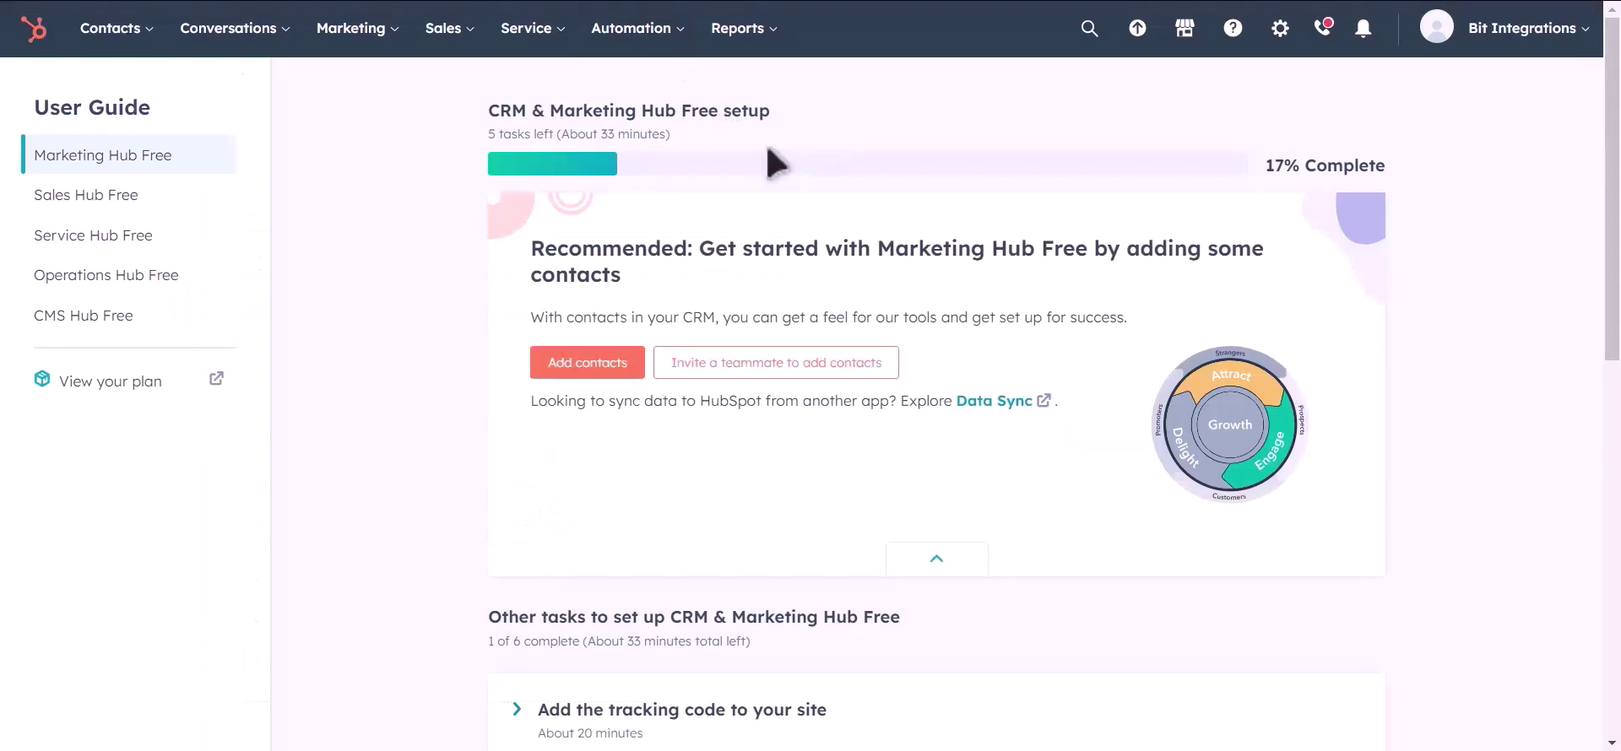
Open HubSpot's Private Apps page under Settings > Integrations
click(1280, 29)
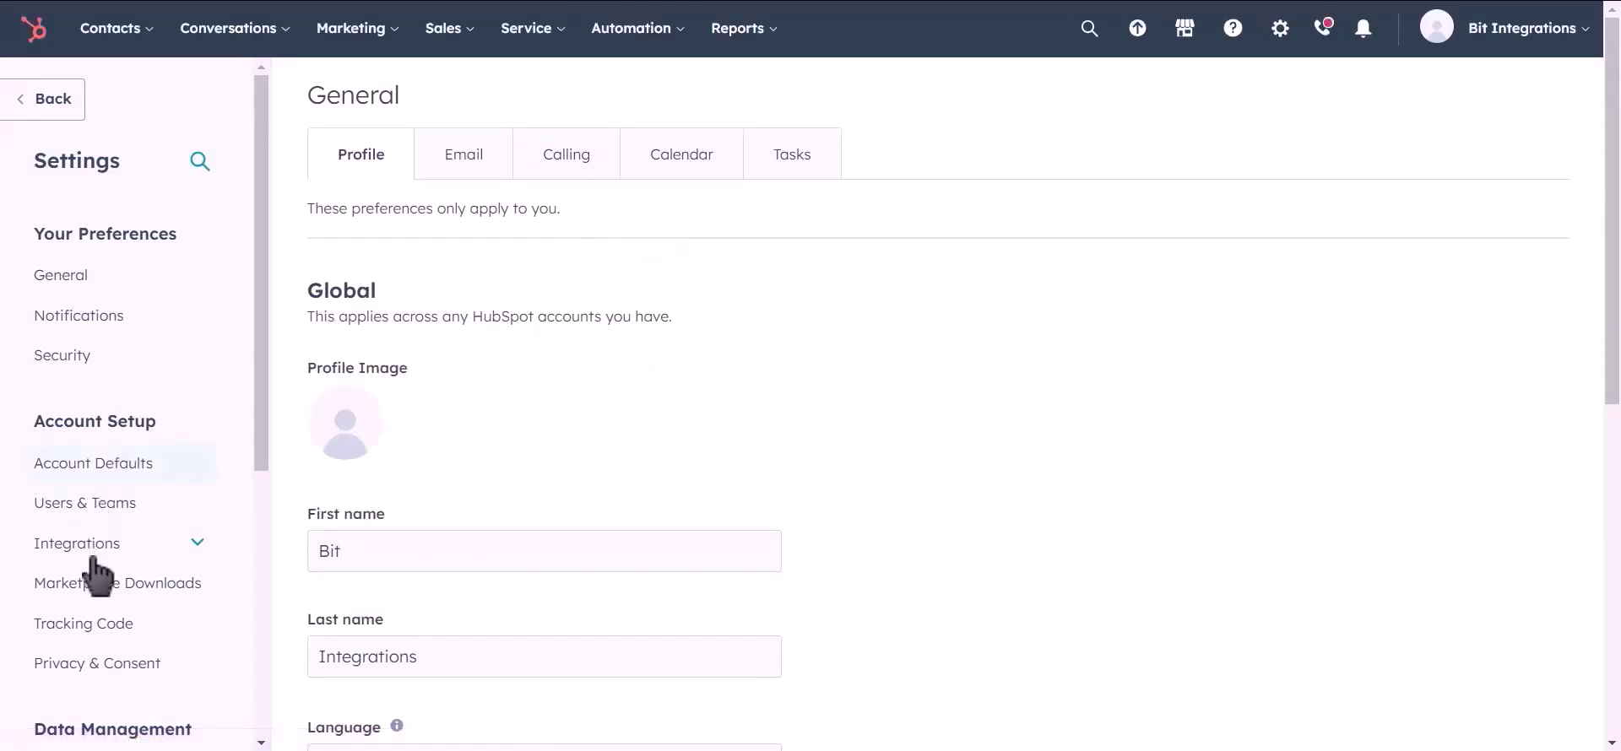
click(148, 549)
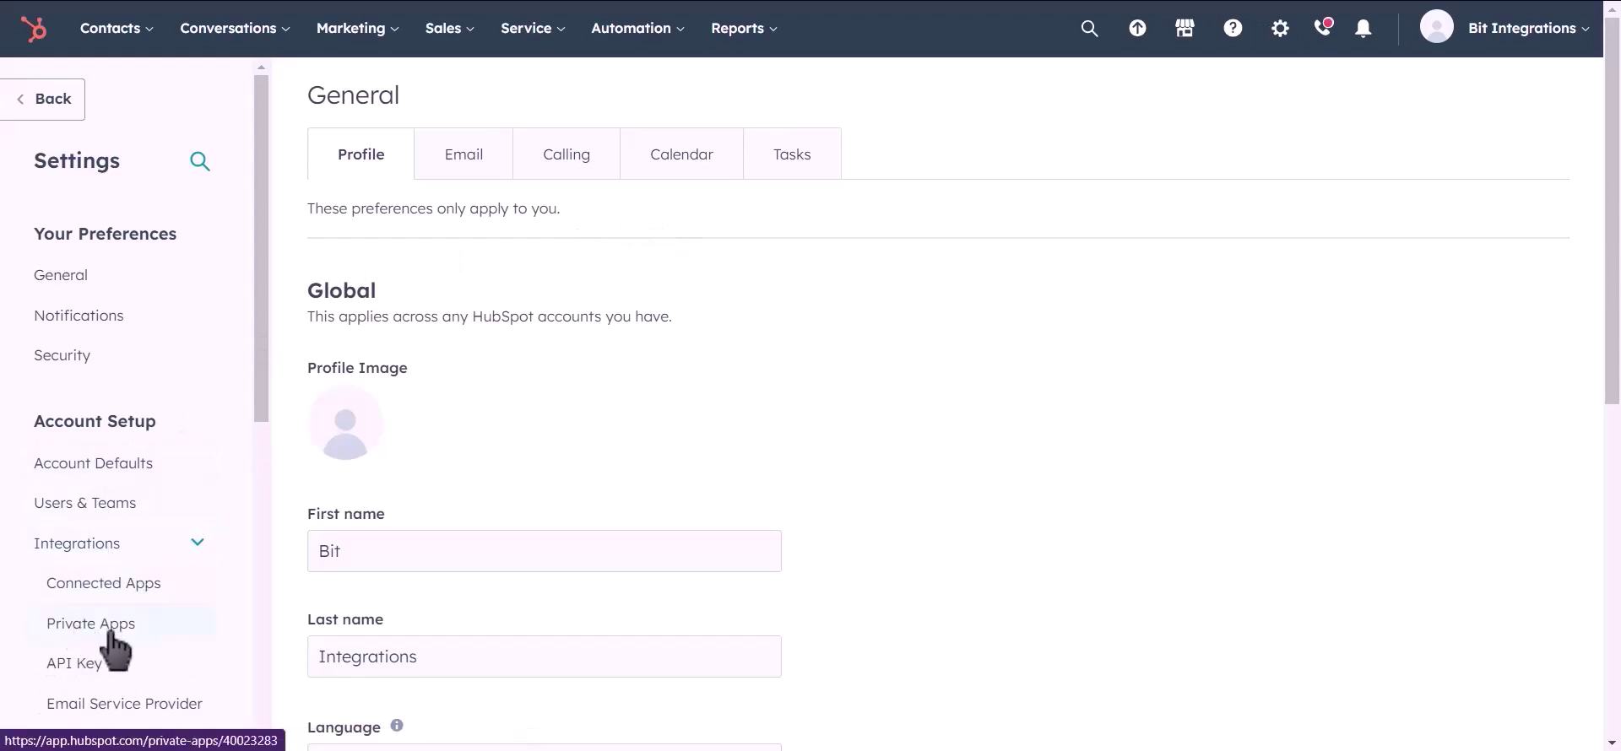
click(166, 636)
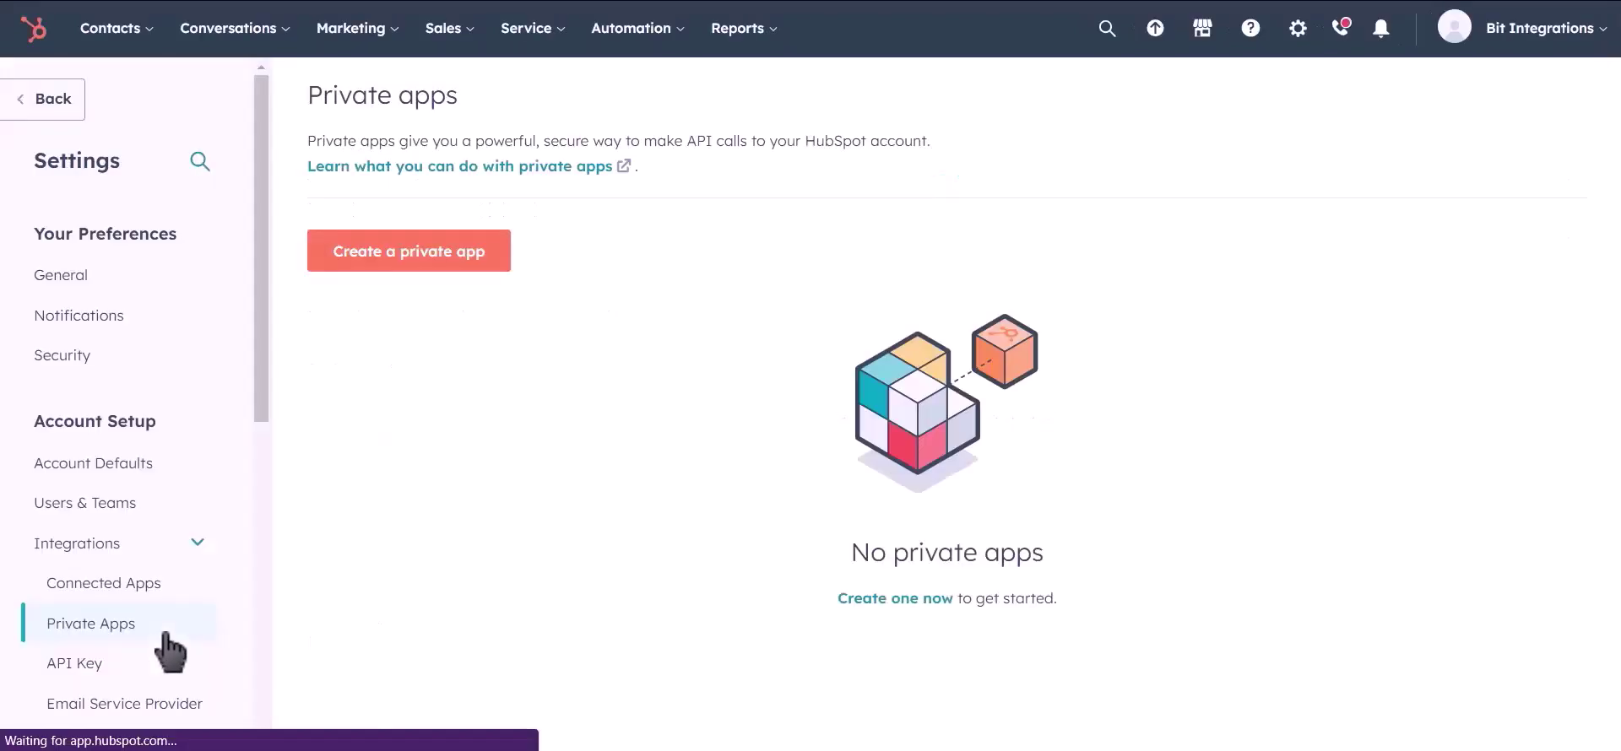
Create a new private app named 'Bit Integrations' and bring up its Scopes section
click(444, 284)
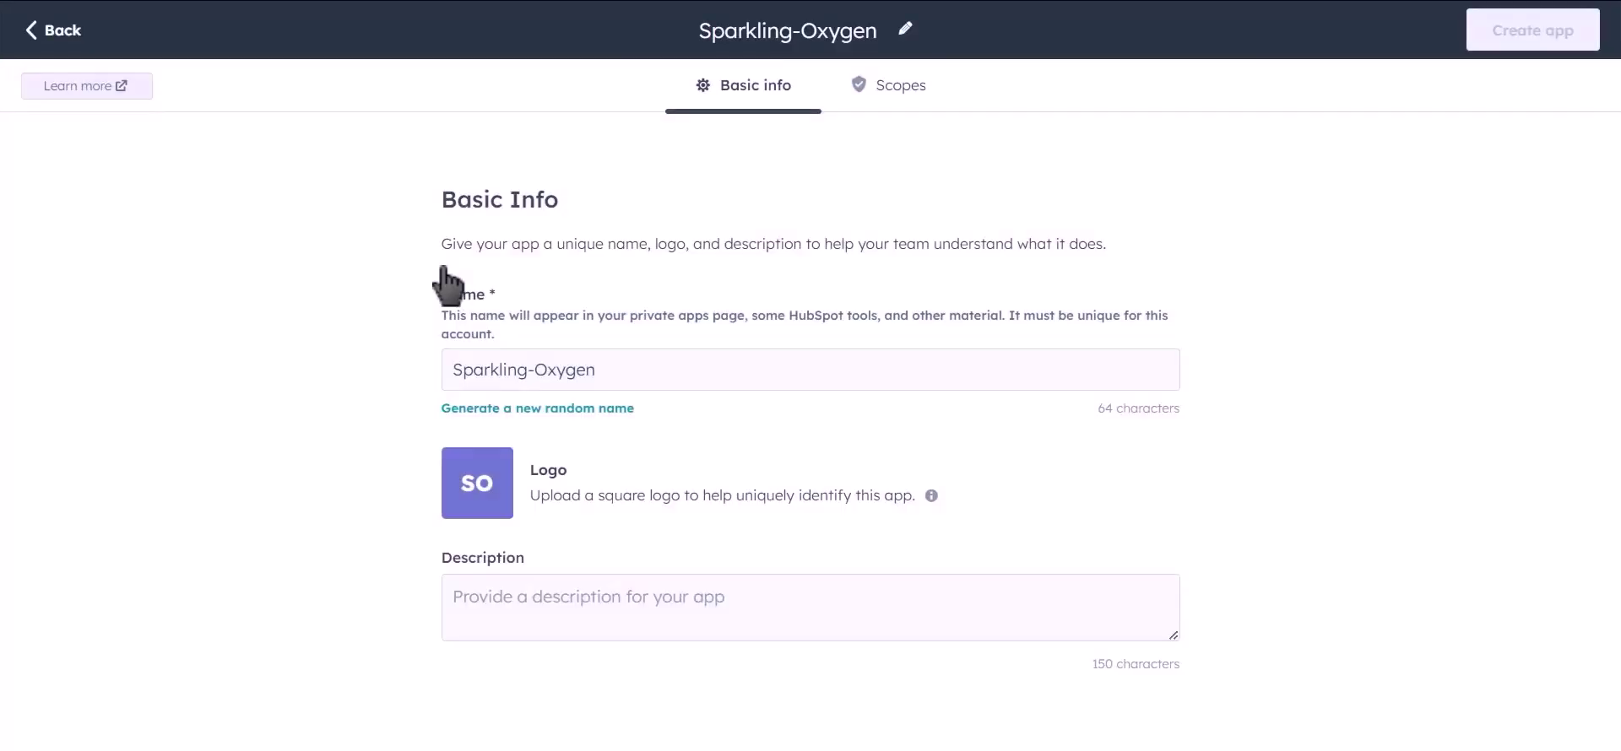
drag(626, 368, 435, 375)
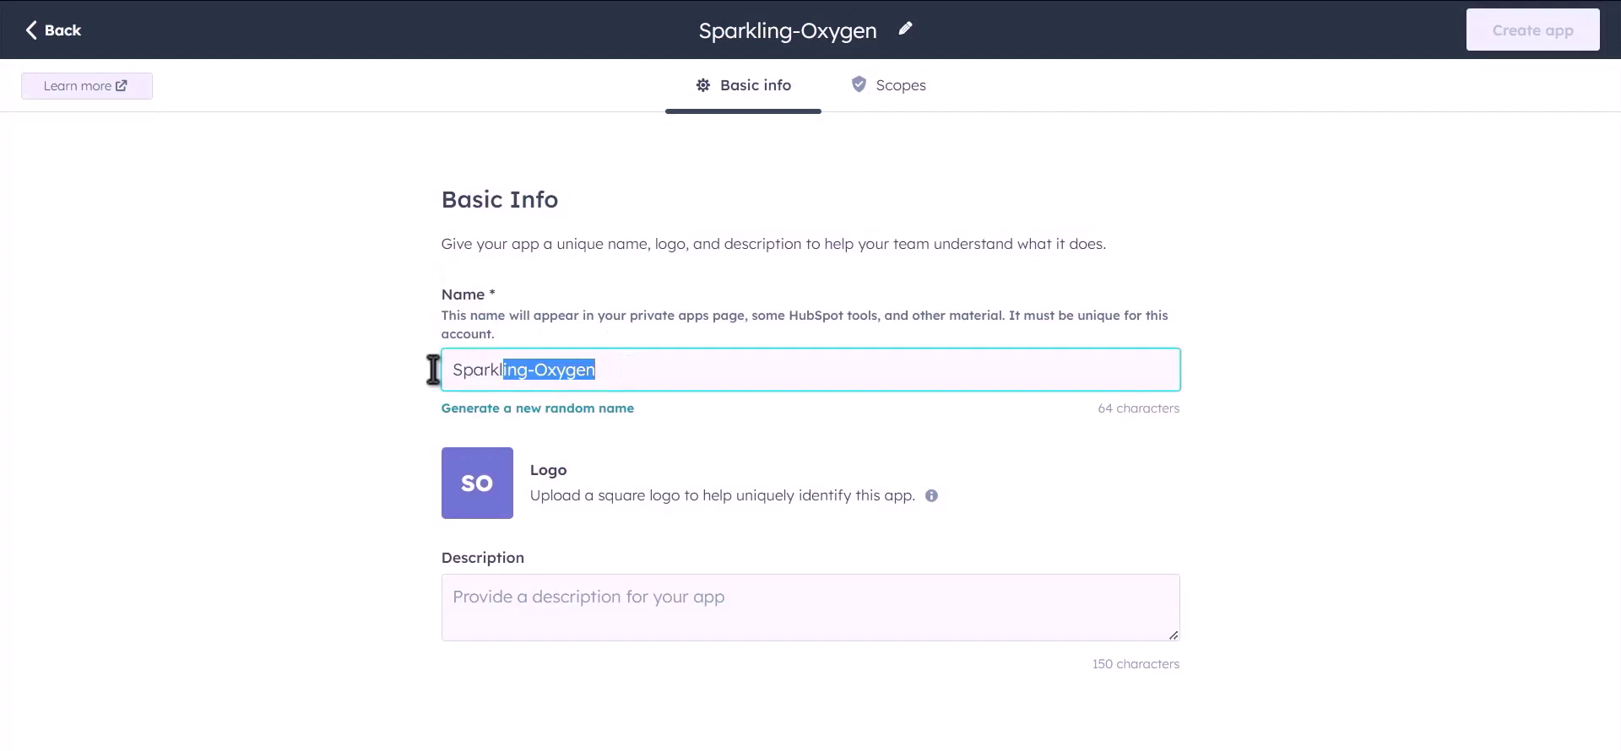
text(B)
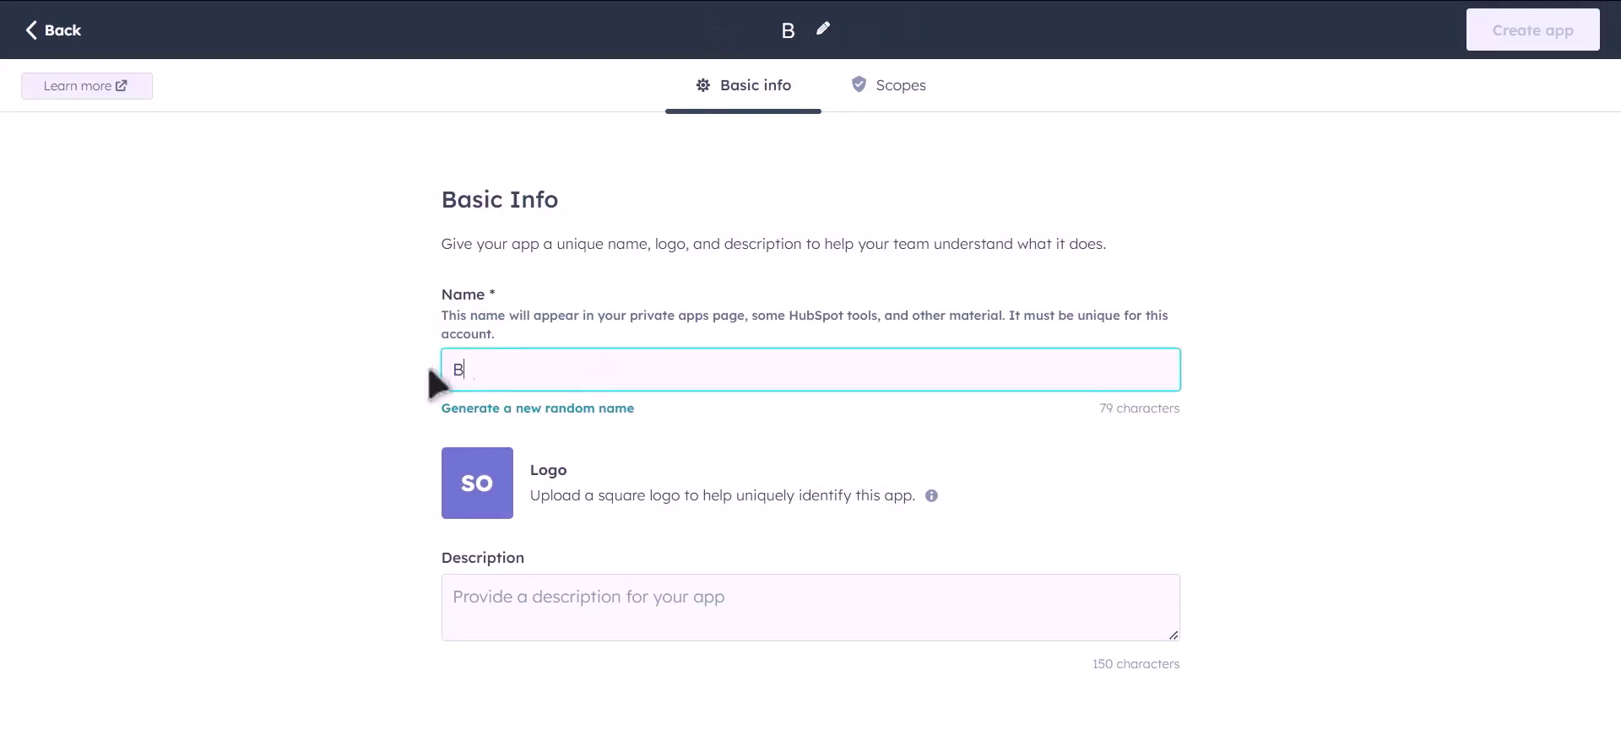
text(it Inte)
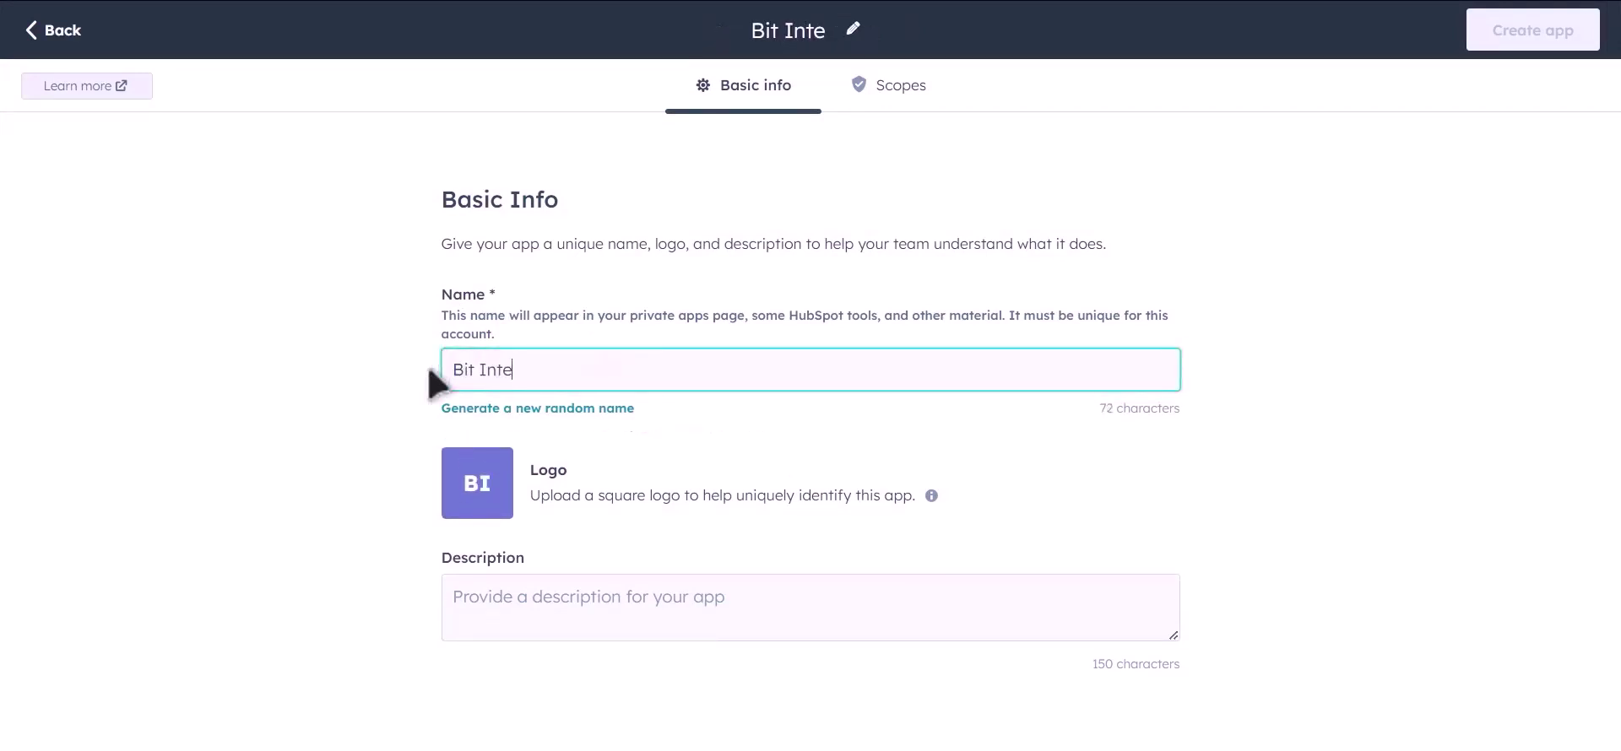
text(grations)
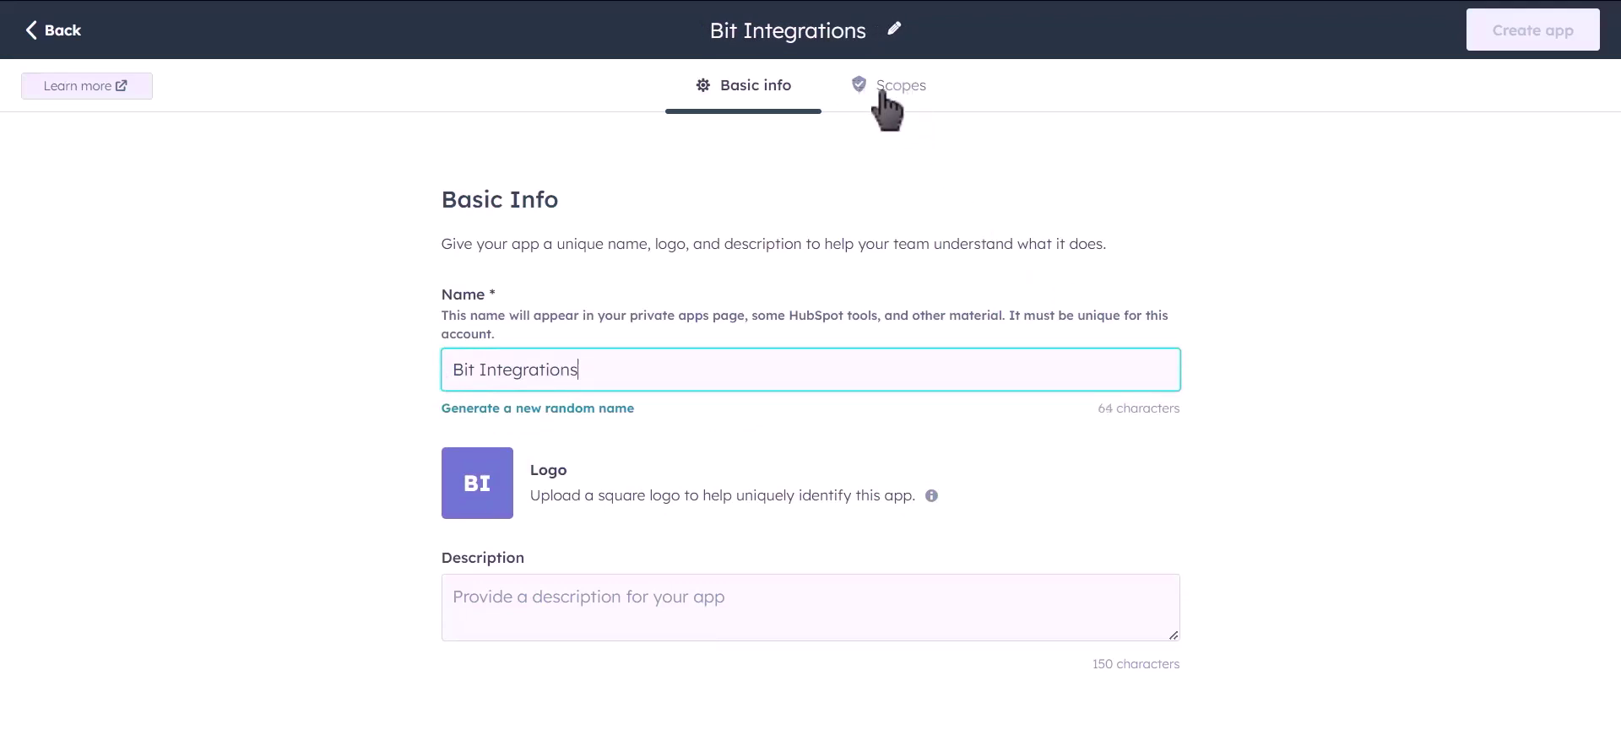
click(910, 109)
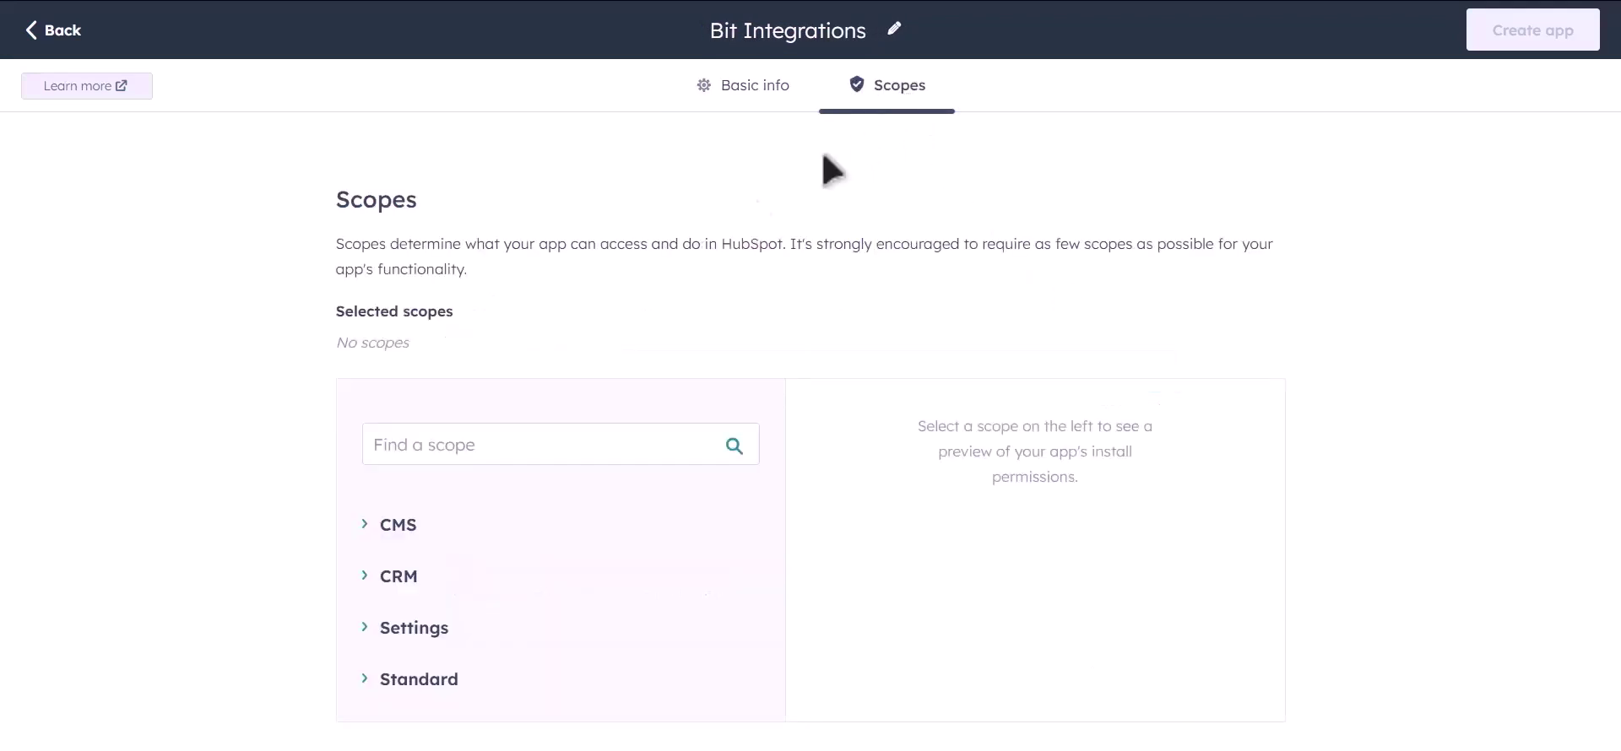
Grant Read access to crm.lists, the CRM object scopes and the company, contact, custom and deal schemas
click(365, 577)
scroll(719, 498, down, 4)
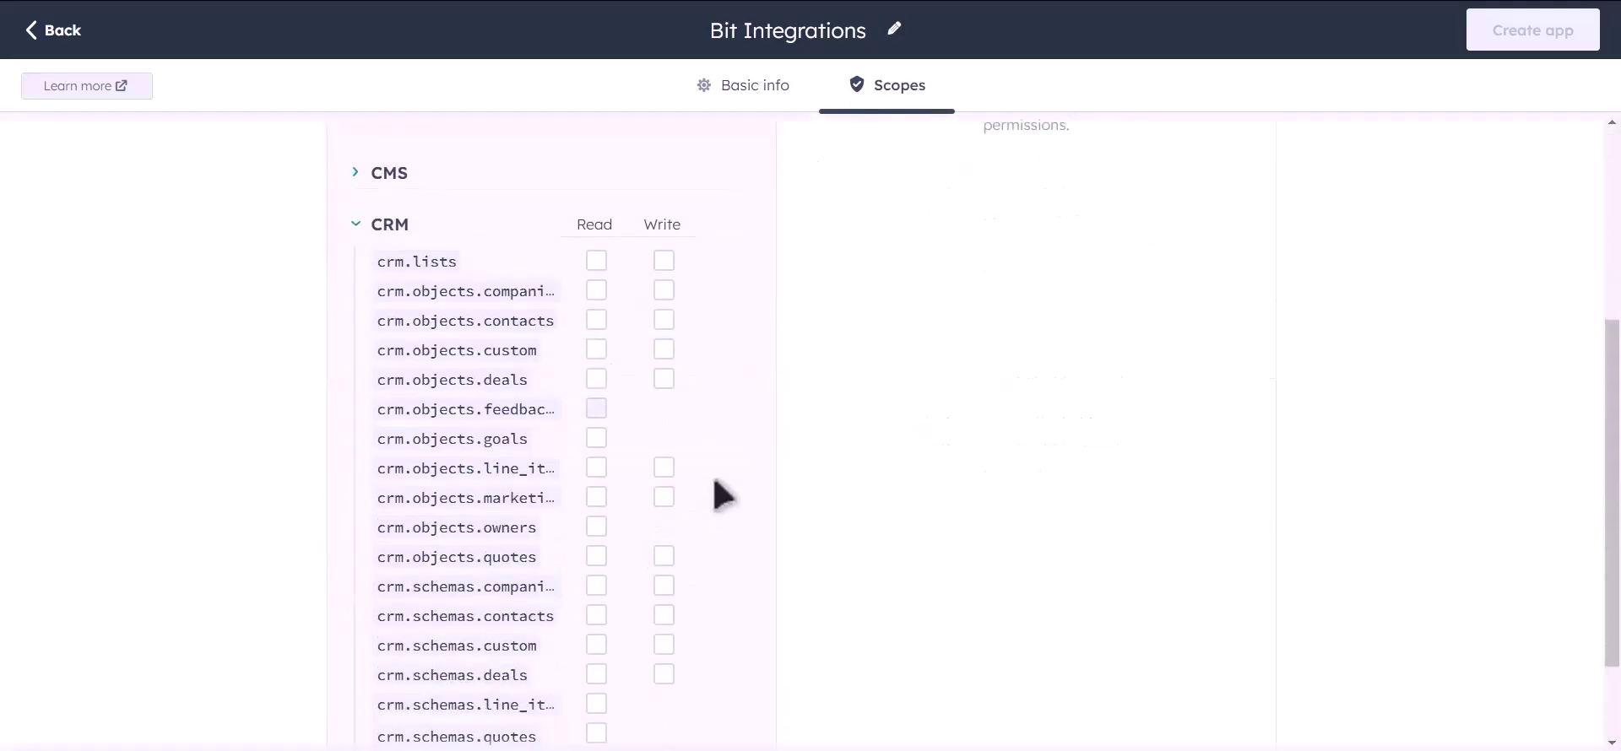
scroll(767, 411, down, 2)
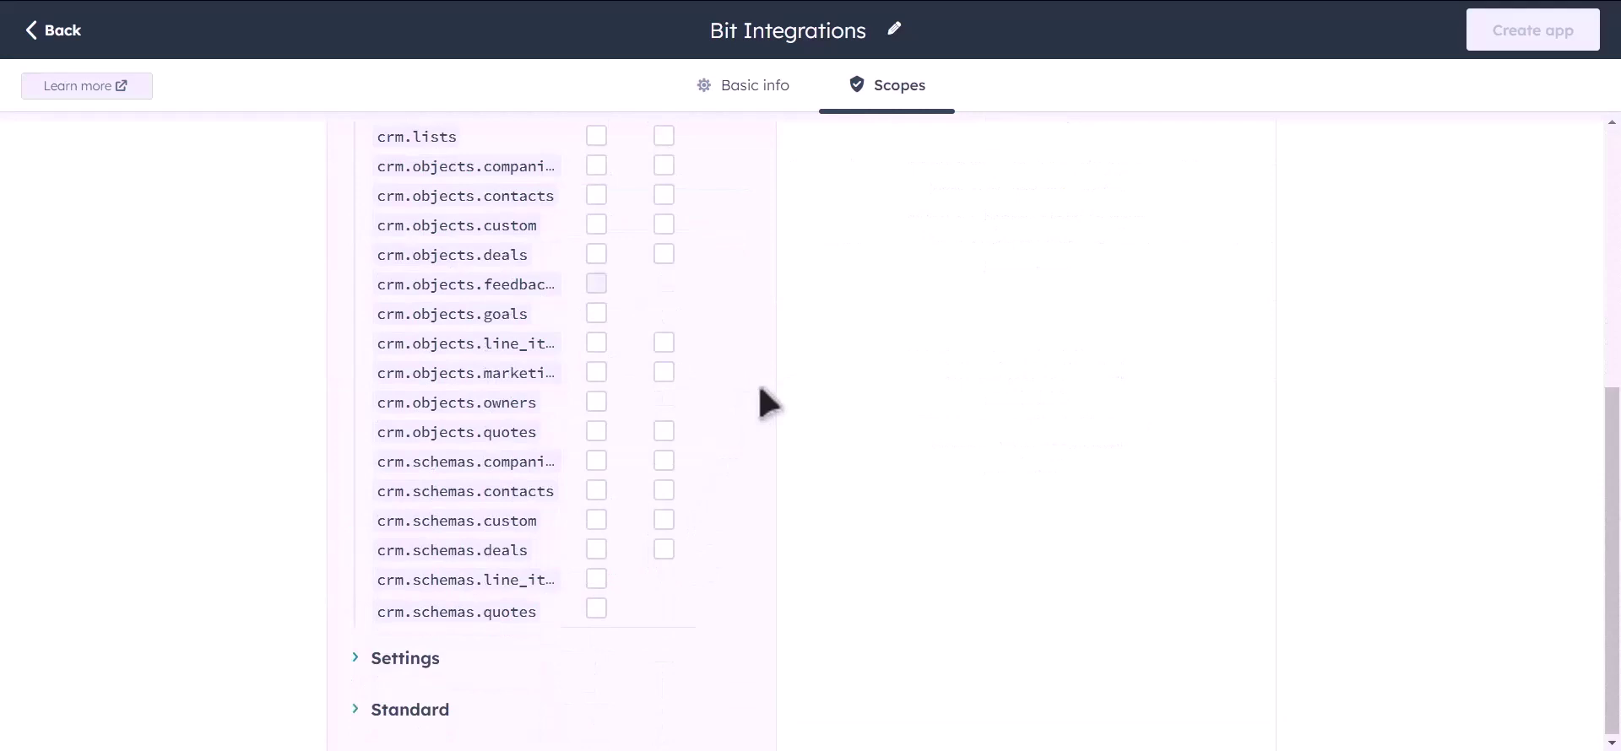
scroll(731, 329, up, 2)
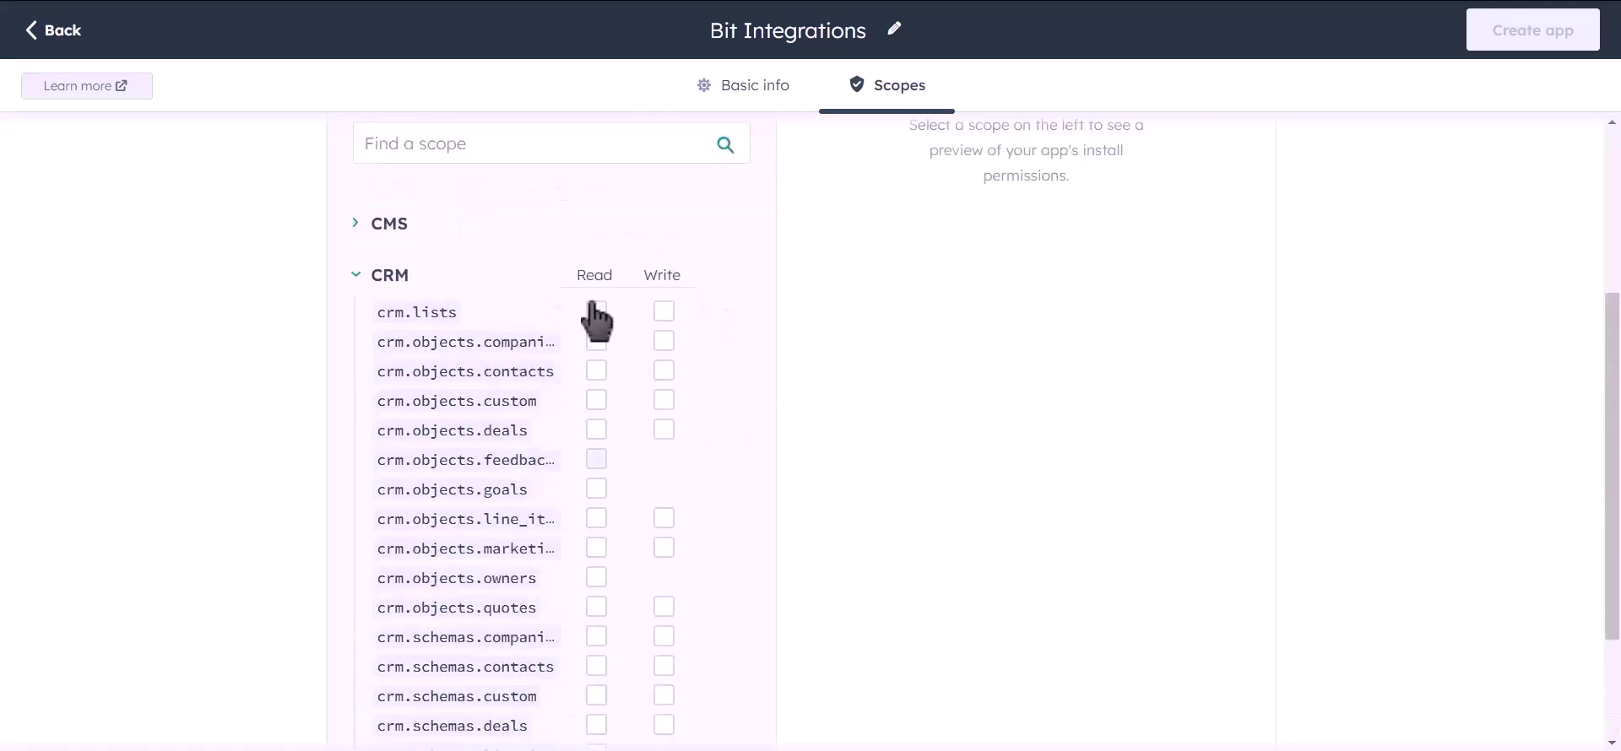
click(596, 312)
click(596, 341)
click(596, 371)
click(596, 400)
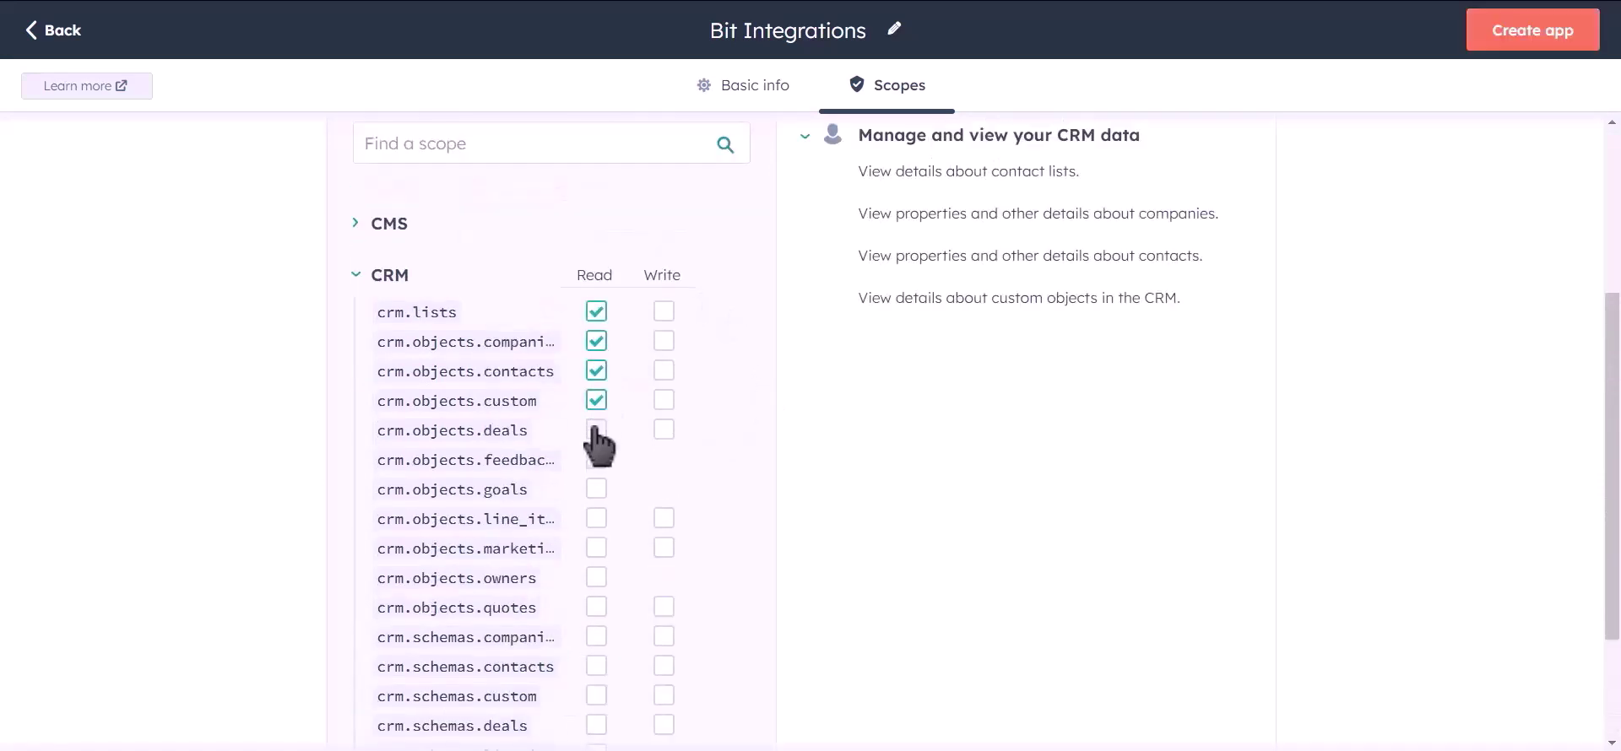
click(596, 430)
click(596, 489)
click(596, 519)
click(596, 548)
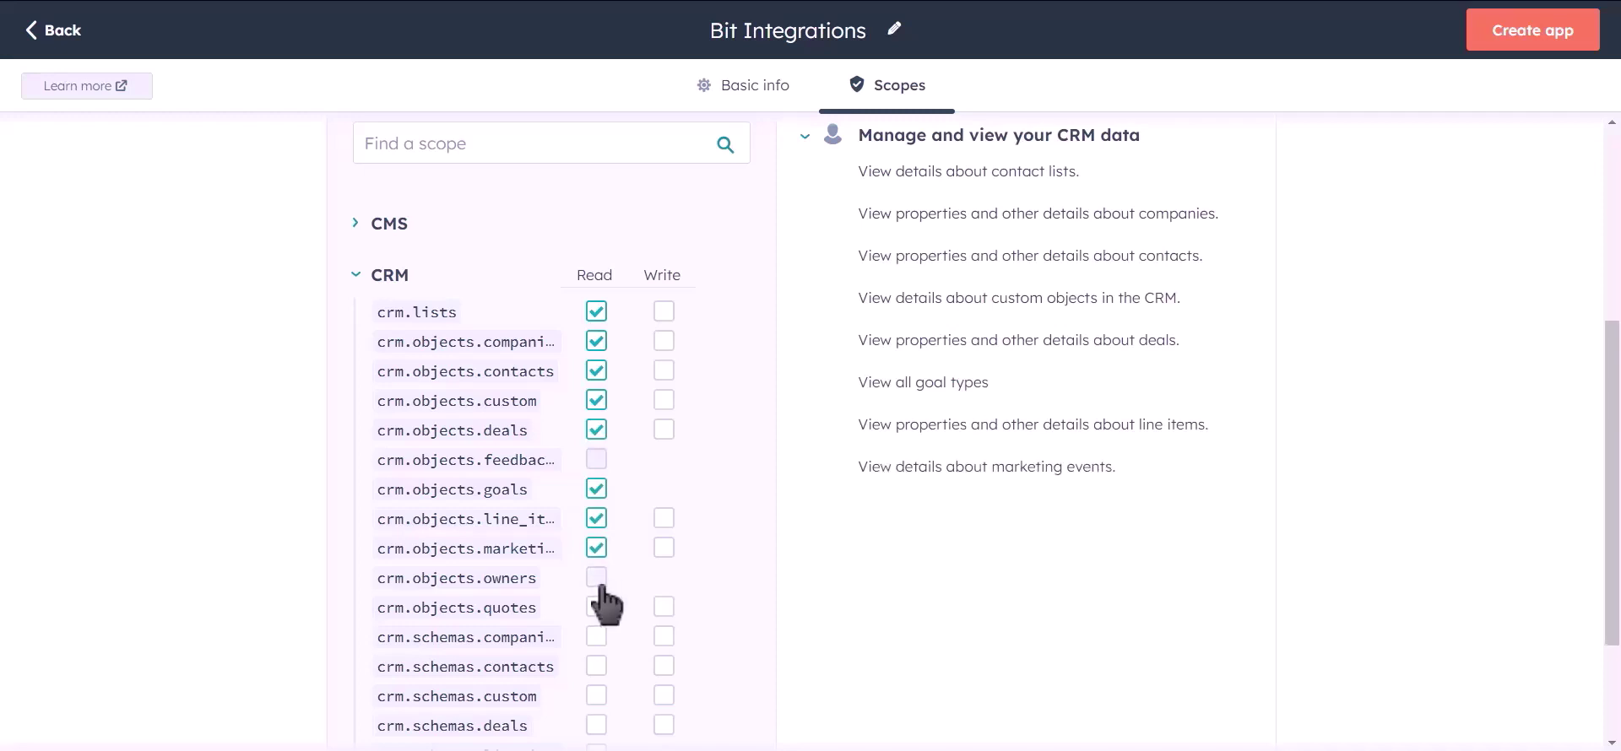
click(596, 578)
click(596, 607)
click(596, 637)
click(596, 666)
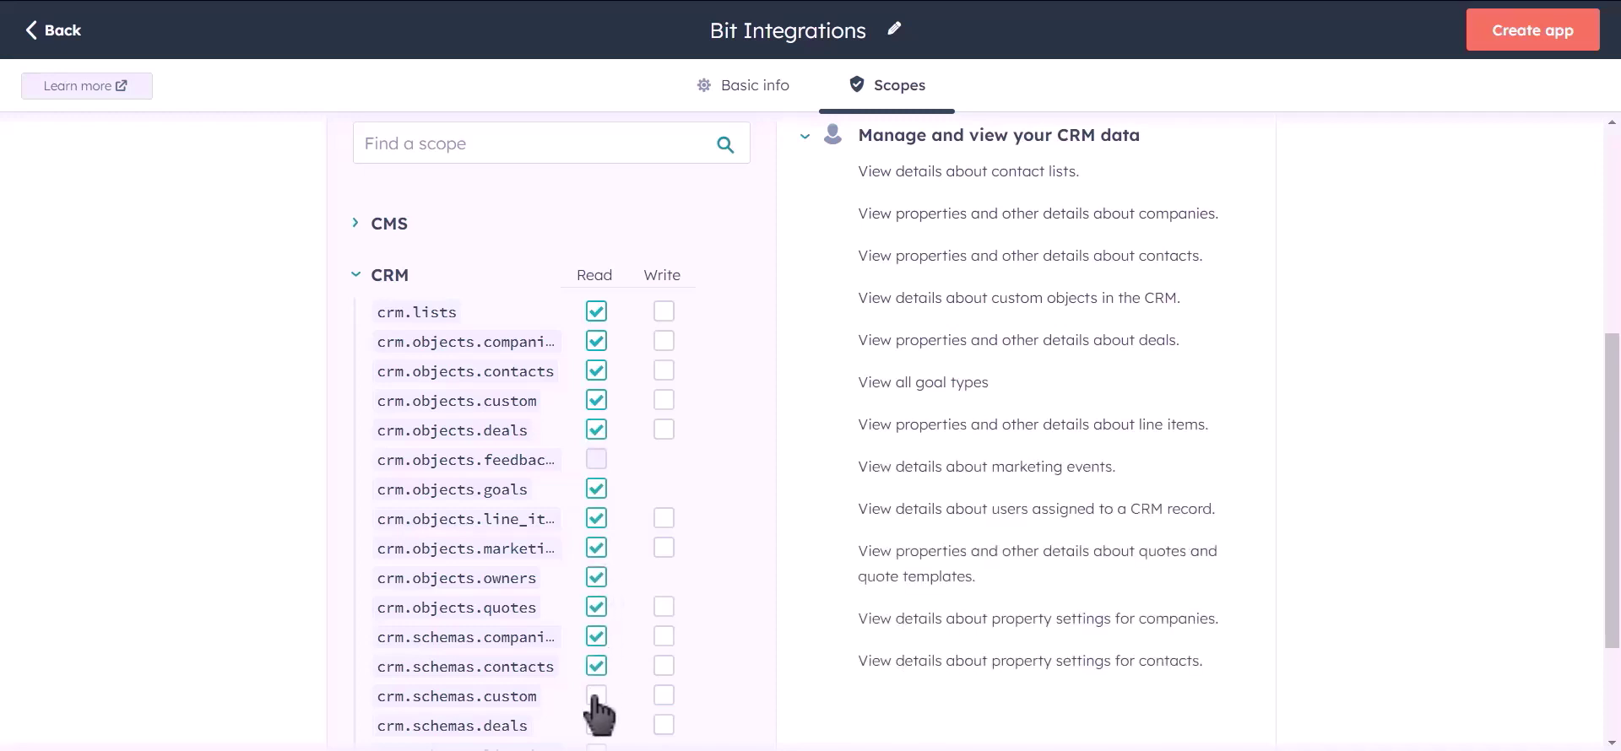
click(596, 696)
click(596, 725)
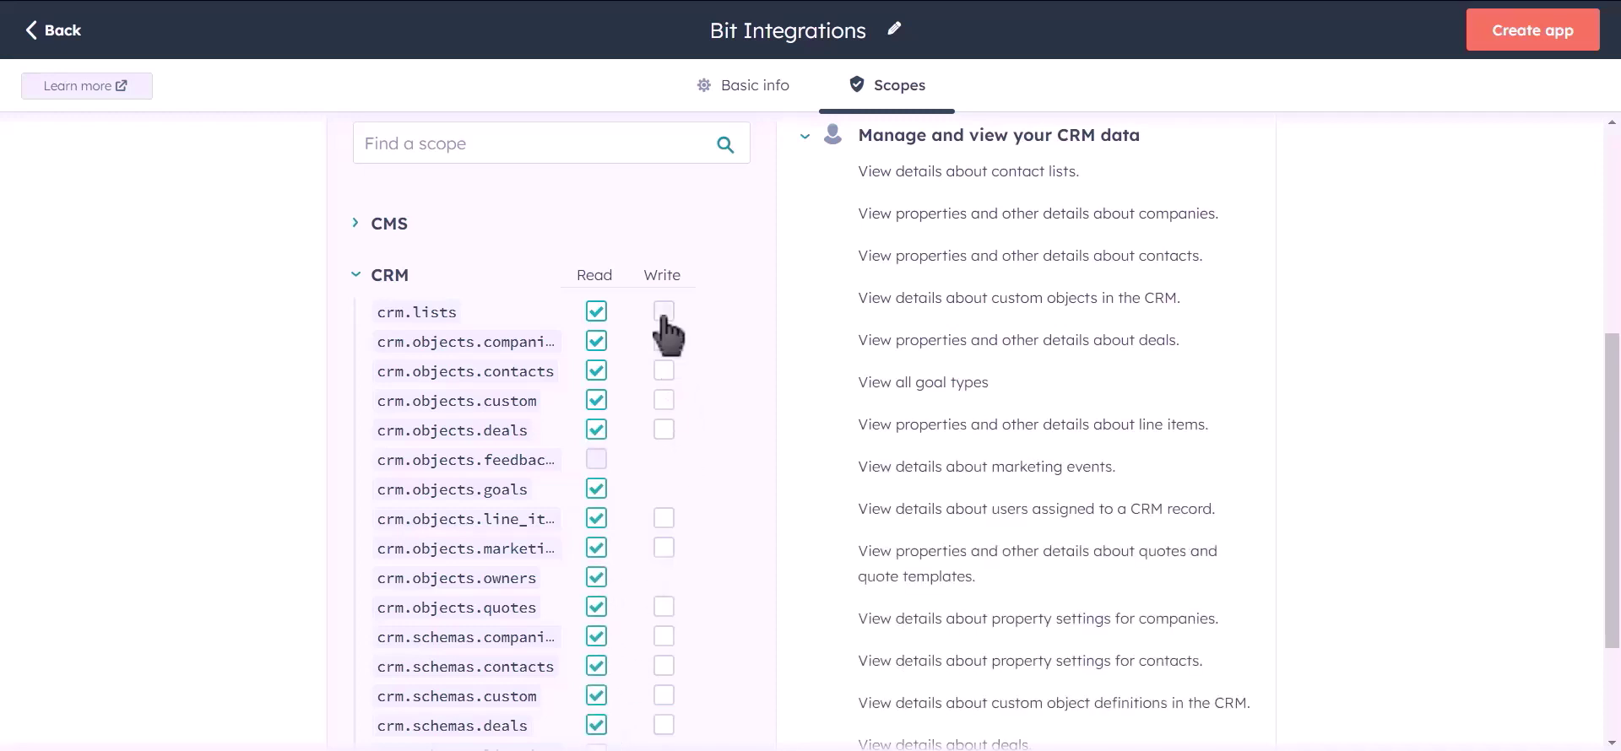
Grant Write access to the CRM scopes, plus Read access to line item and quote schemas
click(663, 311)
click(663, 341)
click(663, 371)
click(664, 400)
click(663, 429)
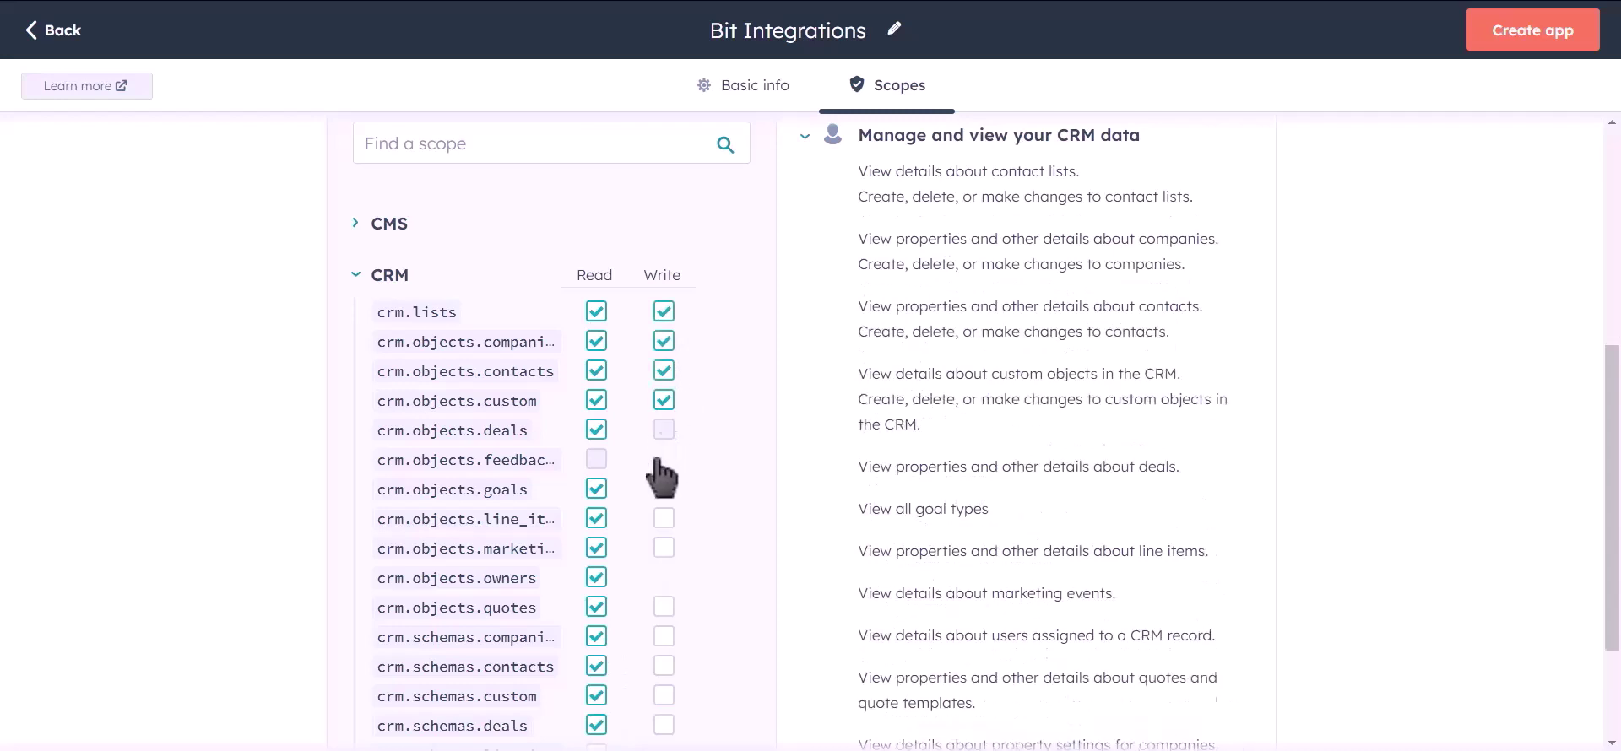
click(664, 519)
click(663, 607)
click(663, 637)
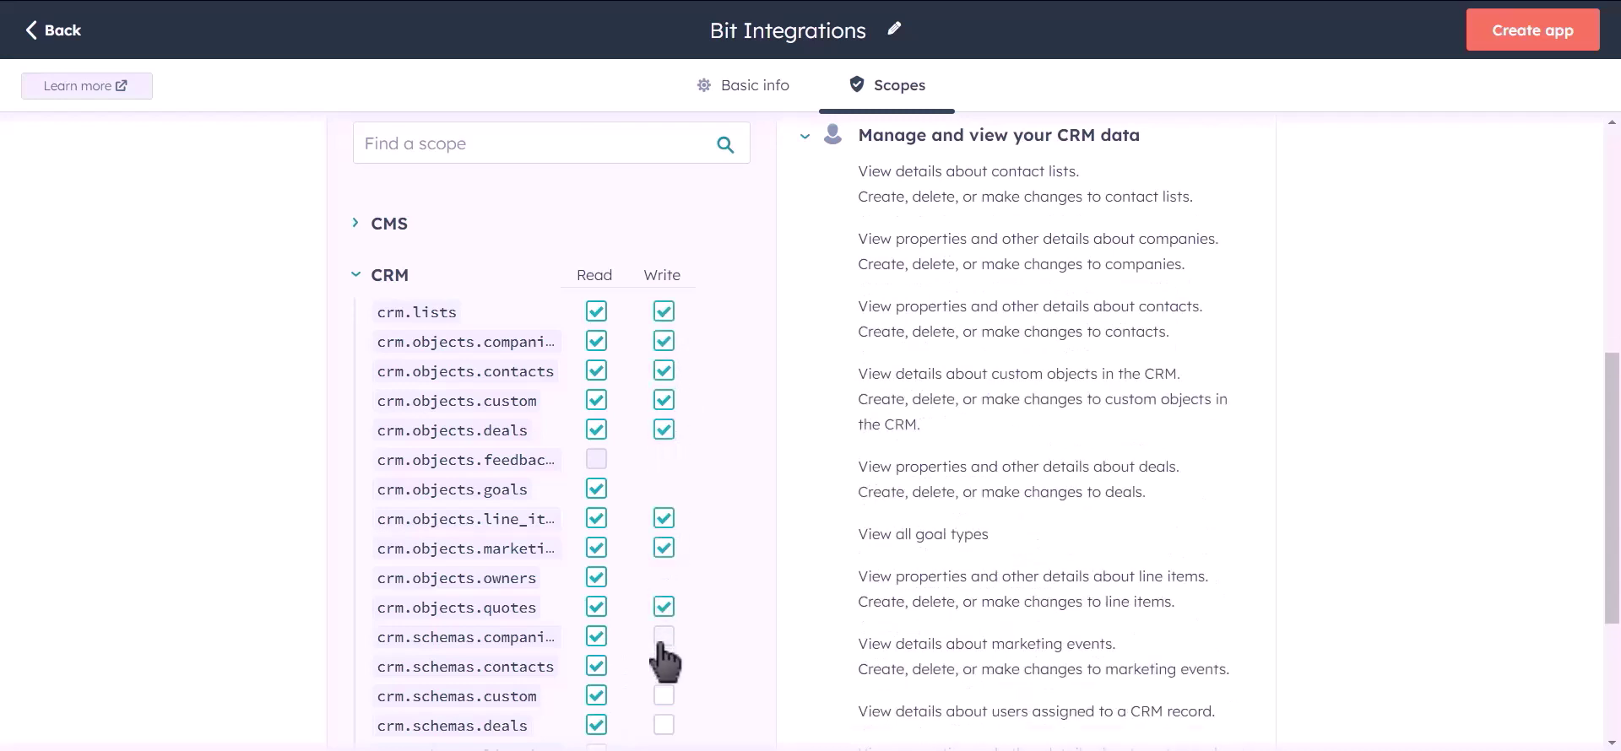
click(663, 666)
click(664, 696)
click(663, 725)
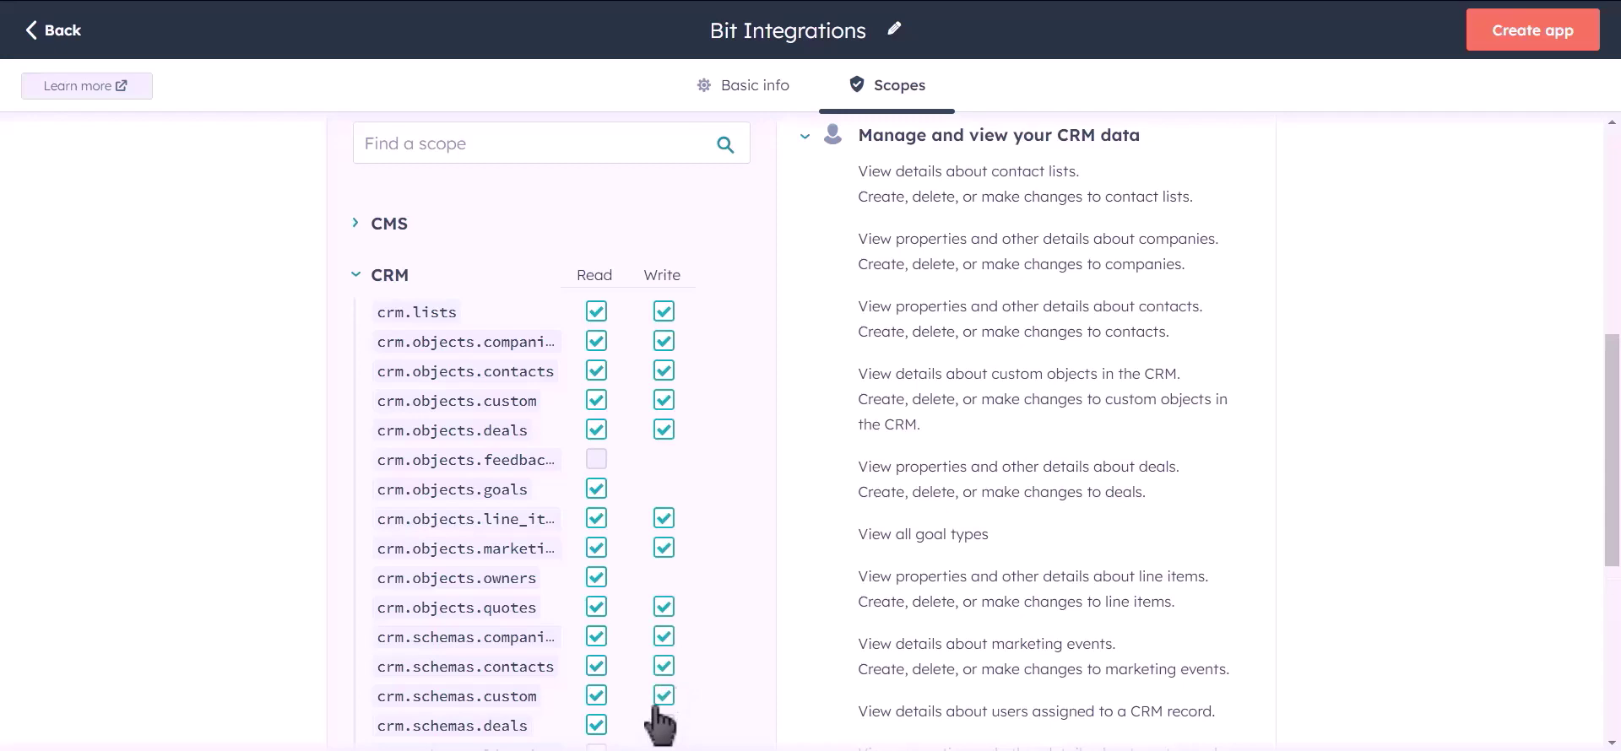
scroll(714, 452, down, 1)
scroll(713, 451, down, 1)
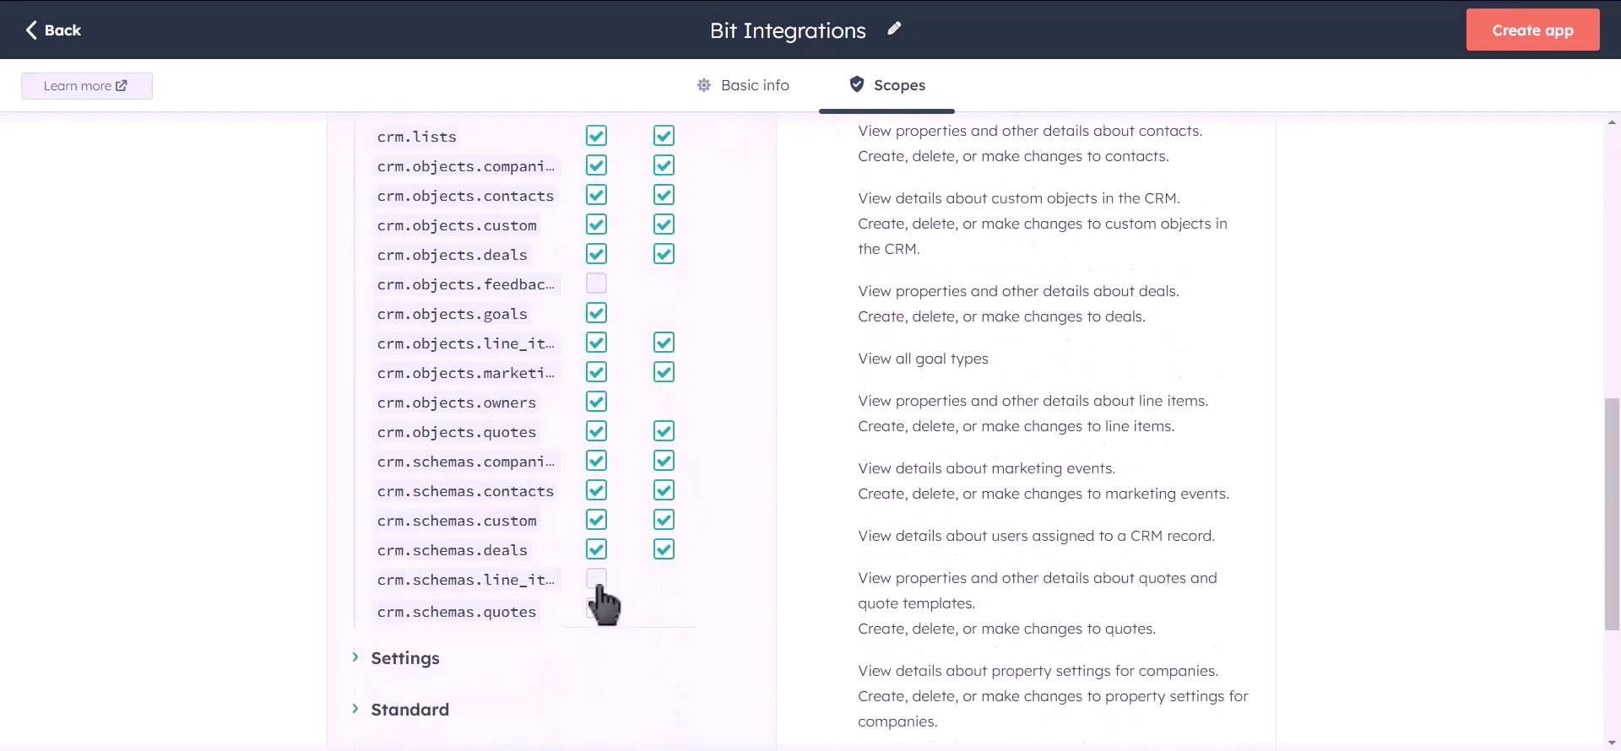
click(596, 579)
click(597, 608)
Confirm creation of the Bit Integrations private app, then reveal and copy its access token
scroll(758, 454, up, 3)
scroll(785, 410, up, 2)
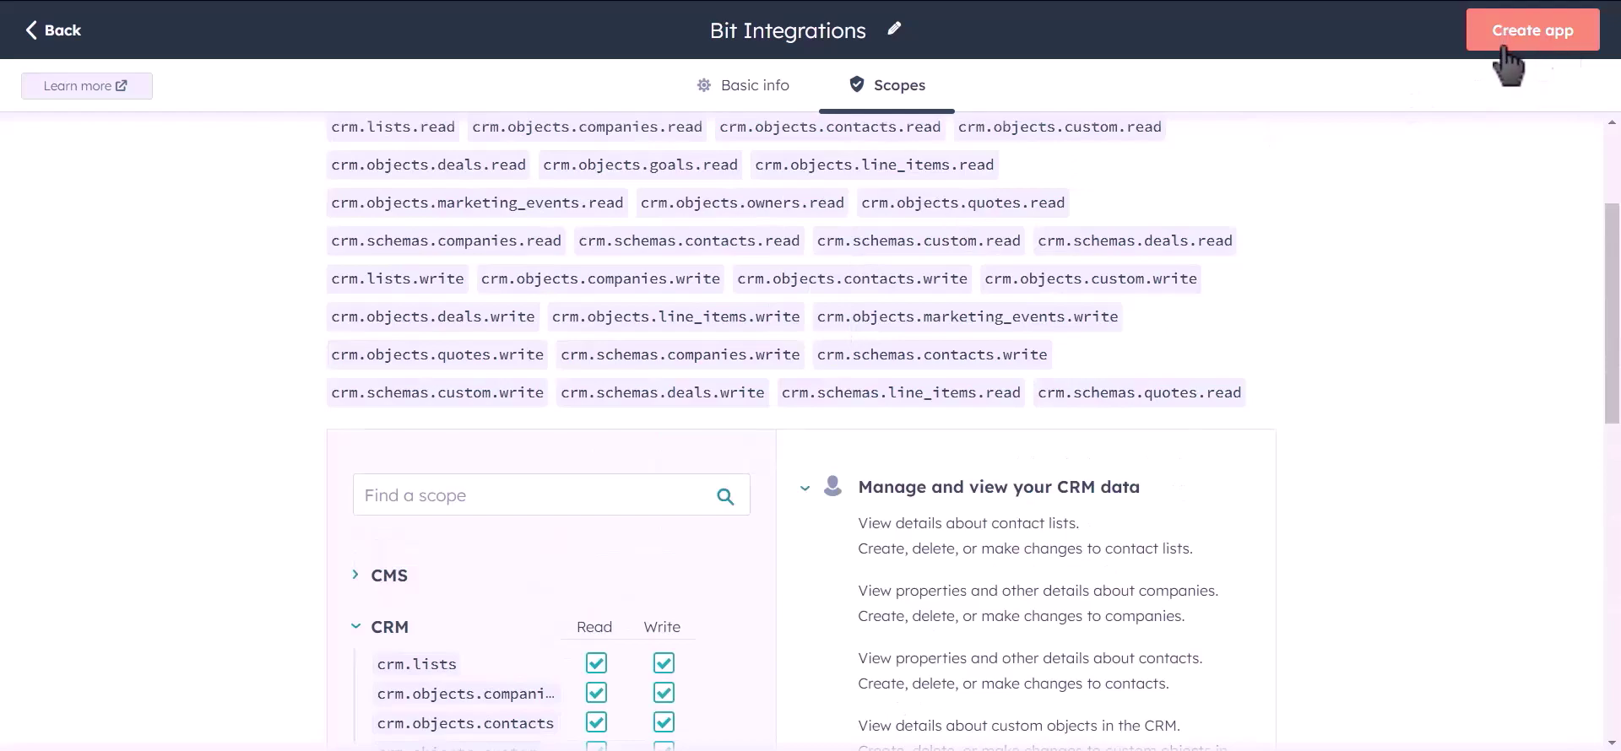
click(1535, 47)
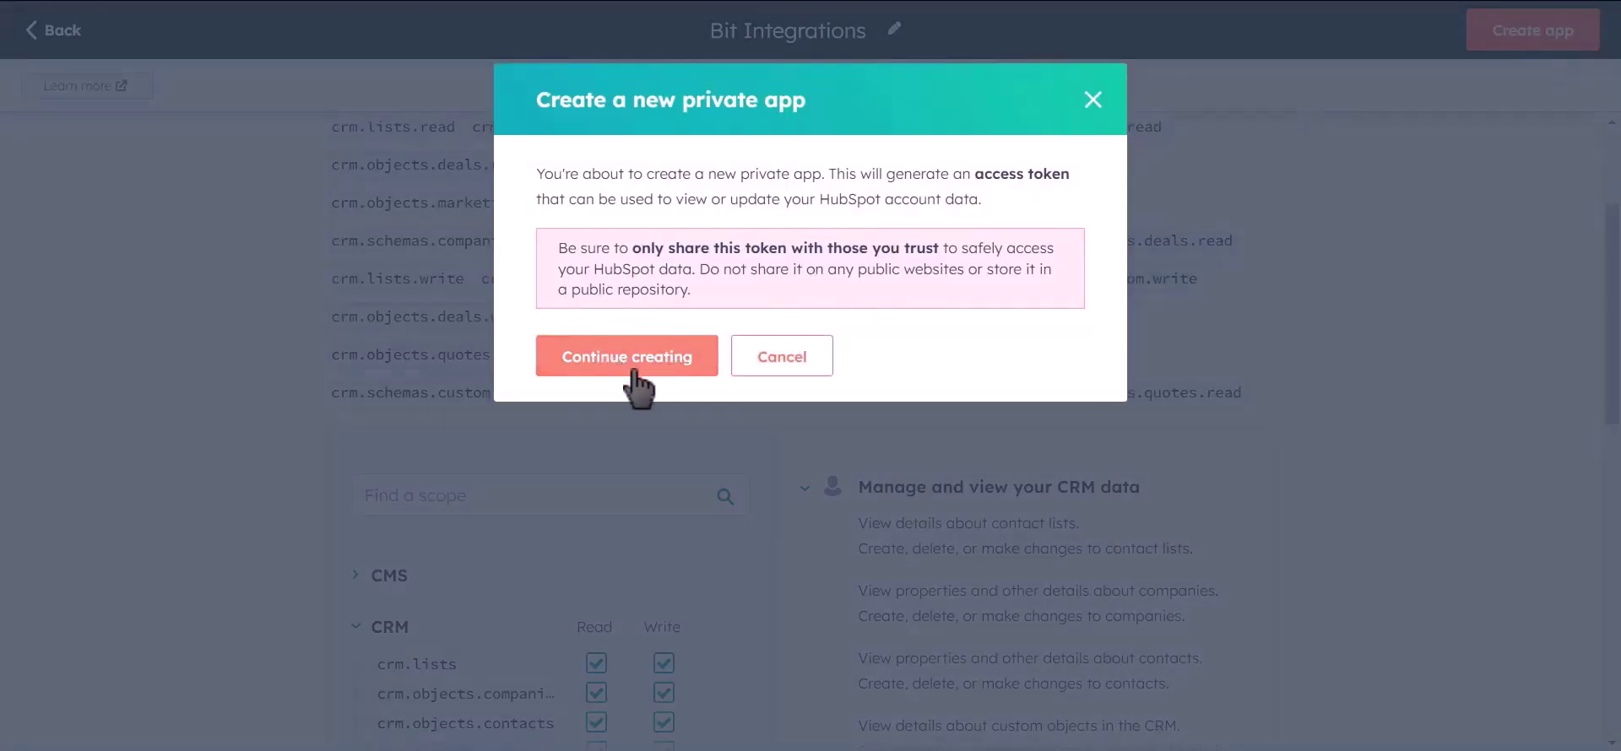
click(660, 364)
click(658, 371)
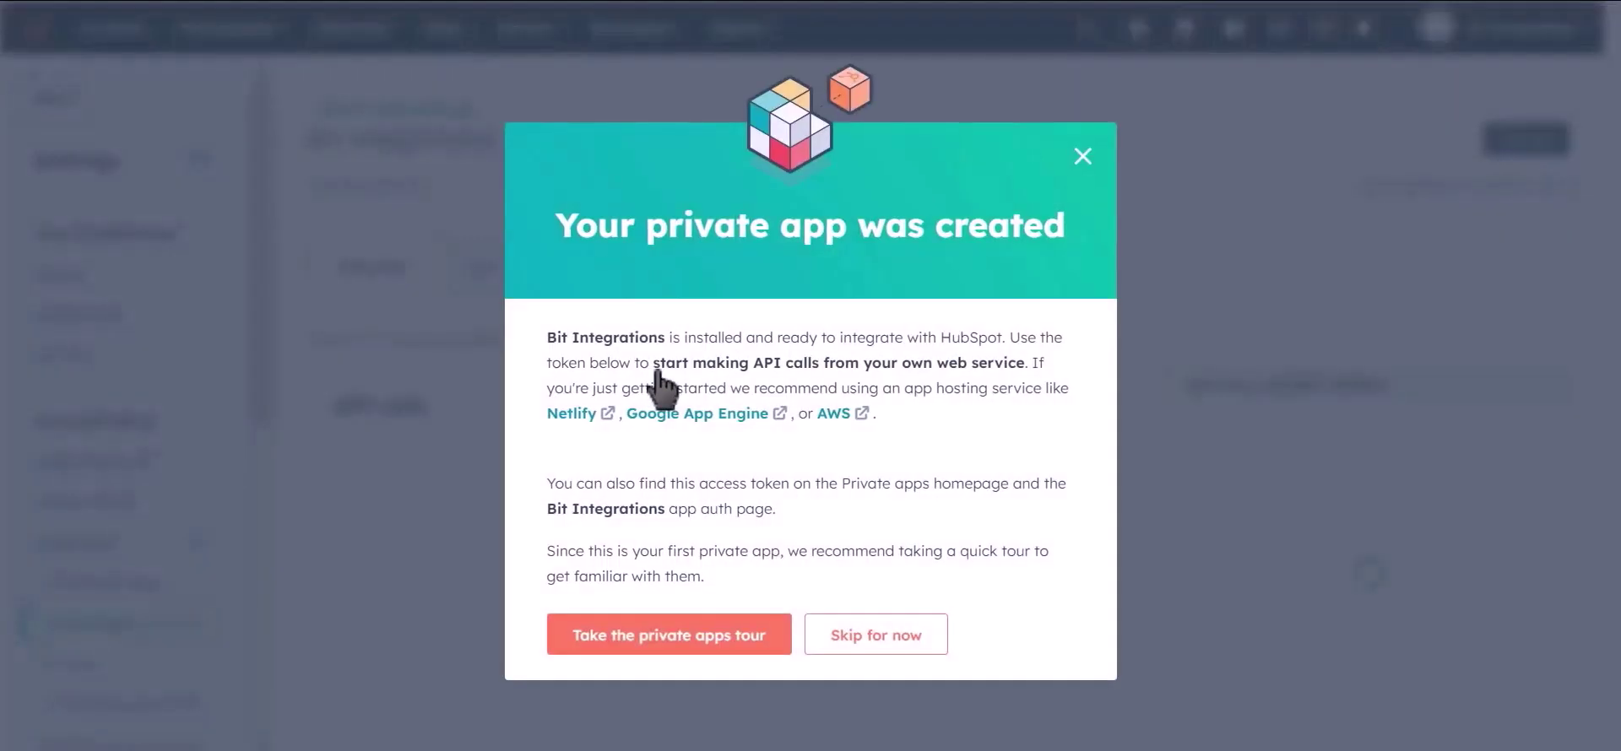
click(975, 481)
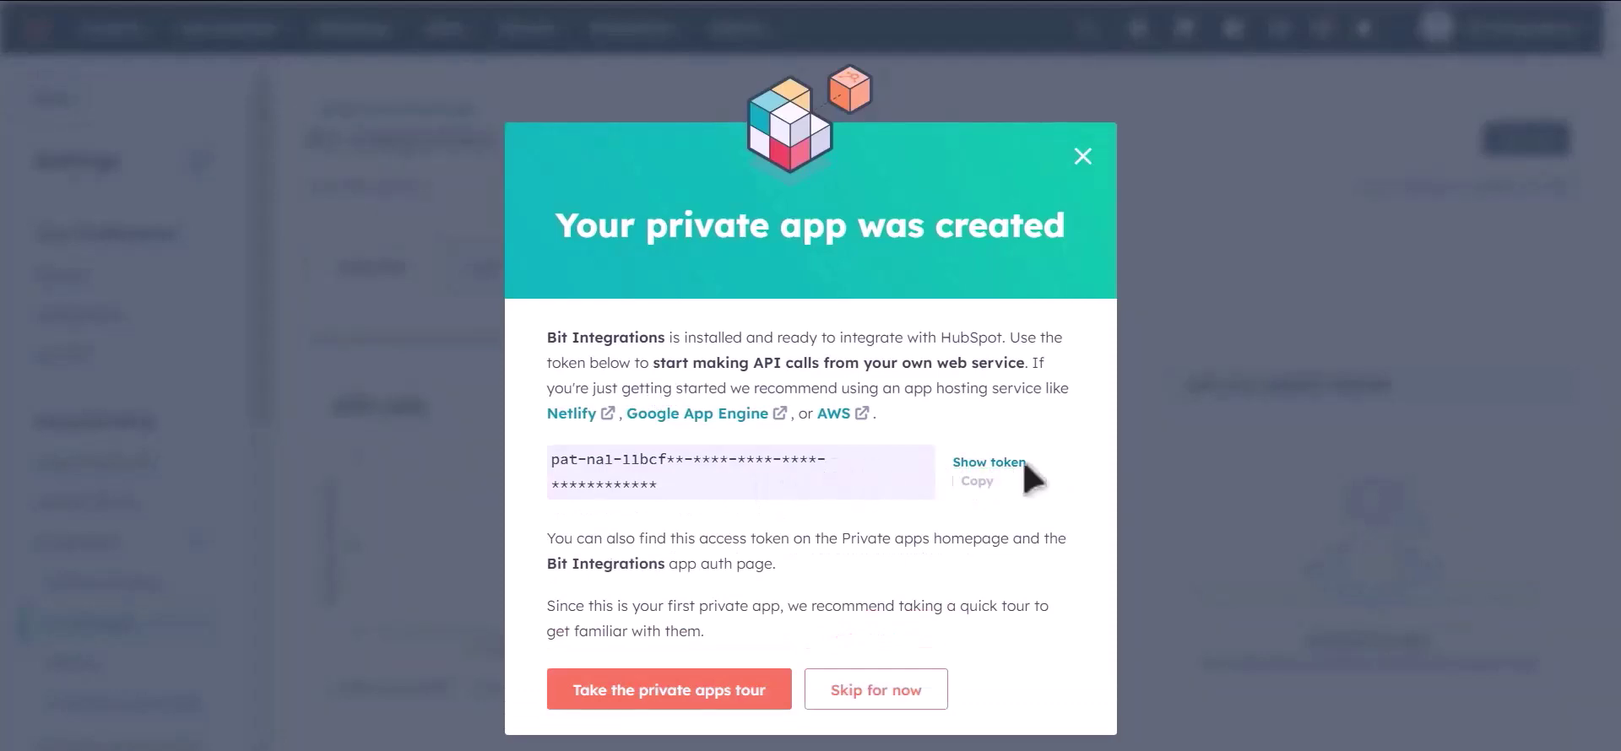
click(984, 463)
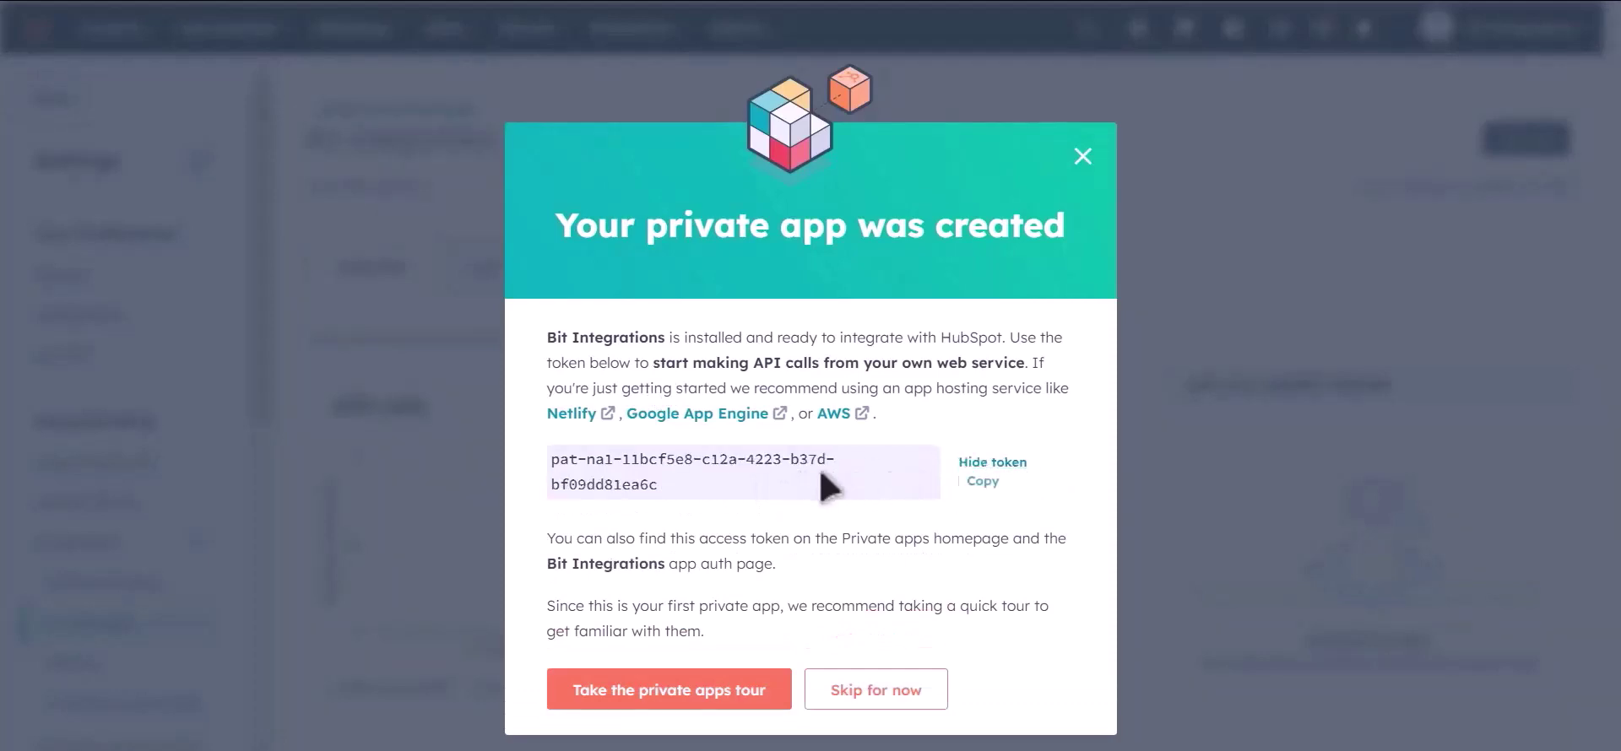
click(982, 483)
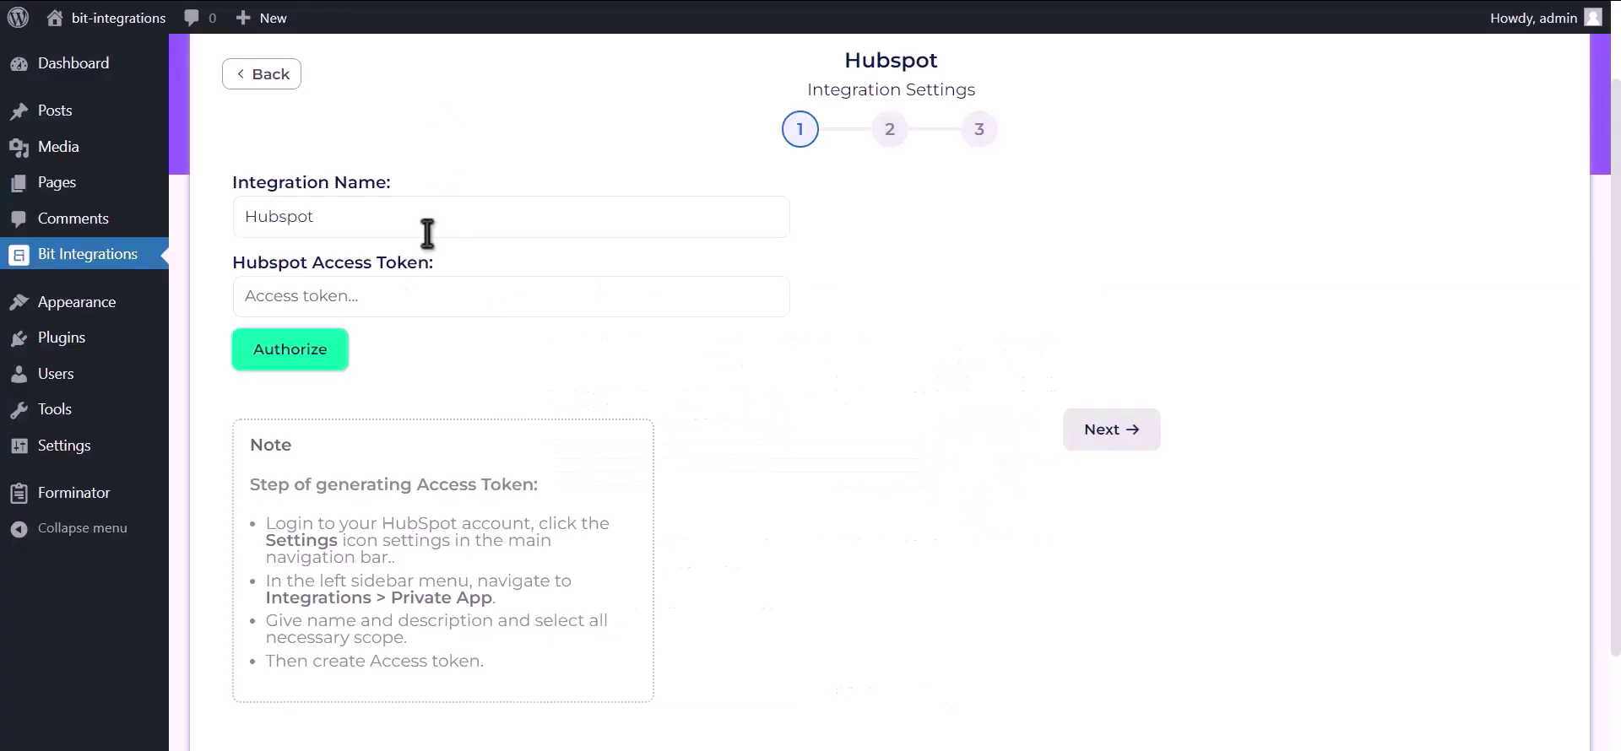
Paste the HubSpot access token, authorize the connection, and advance to step 2
click(440, 300)
key(ctrl+v)
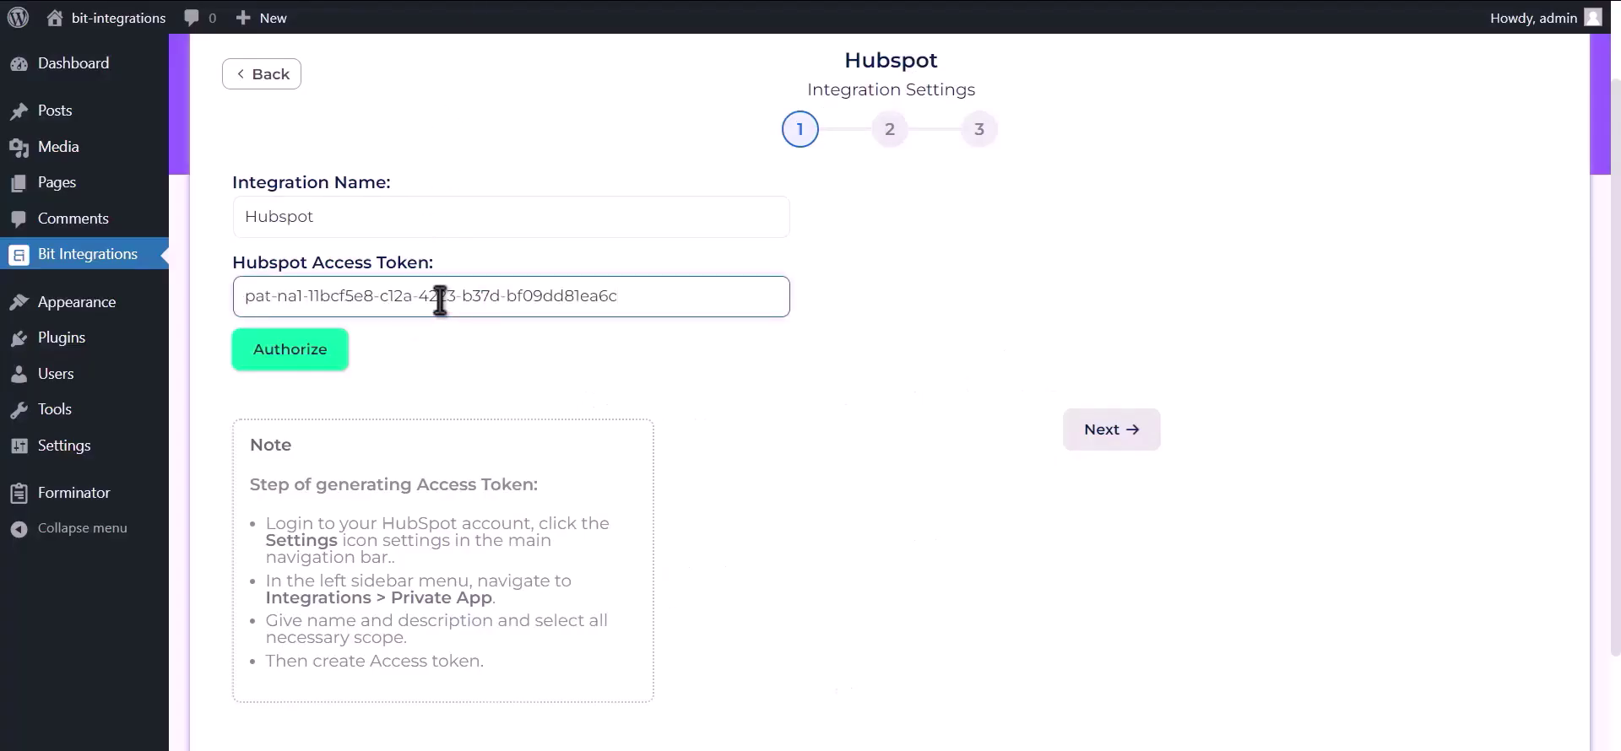
click(317, 359)
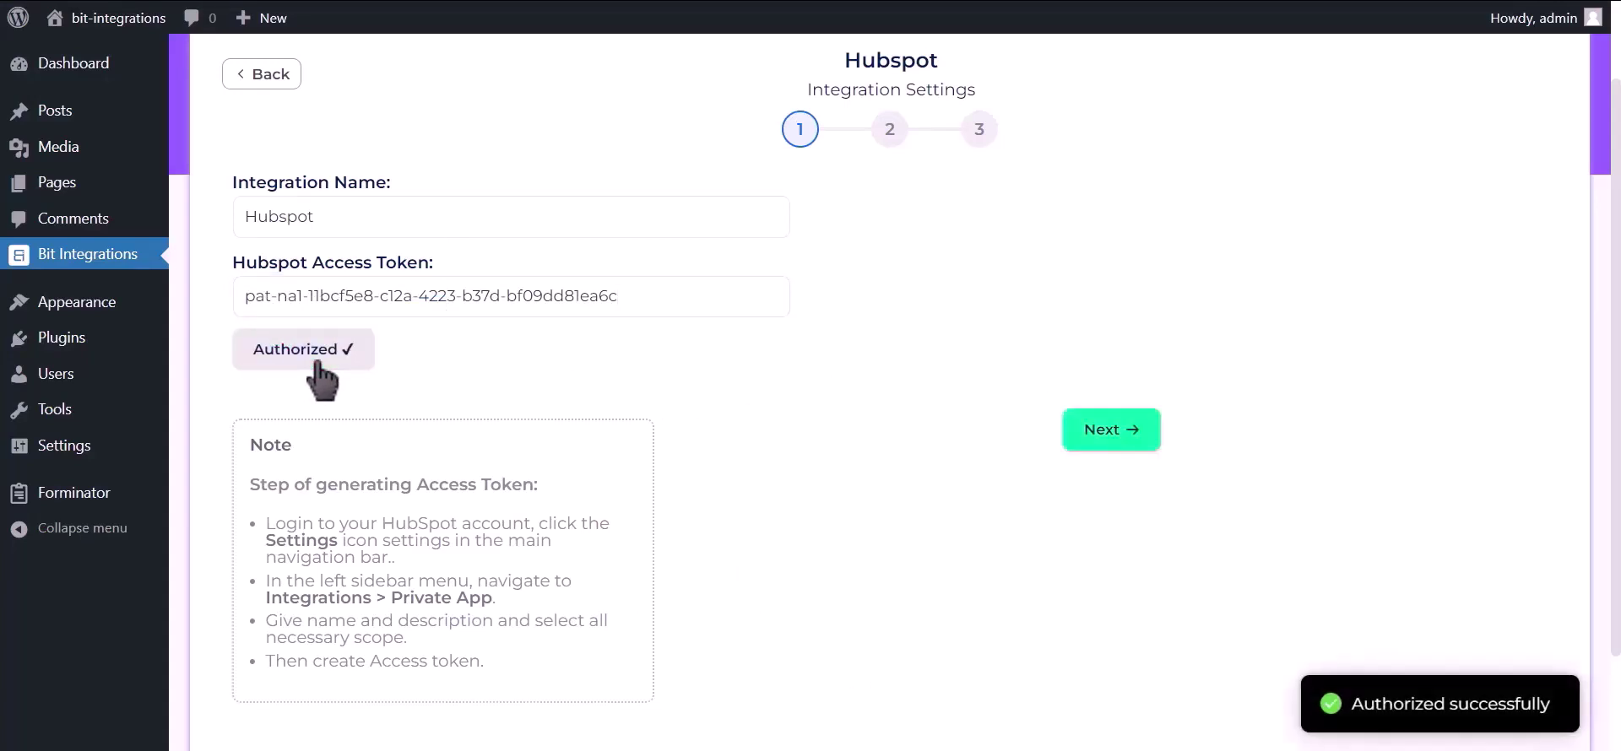
drag(1349, 704, 1567, 713)
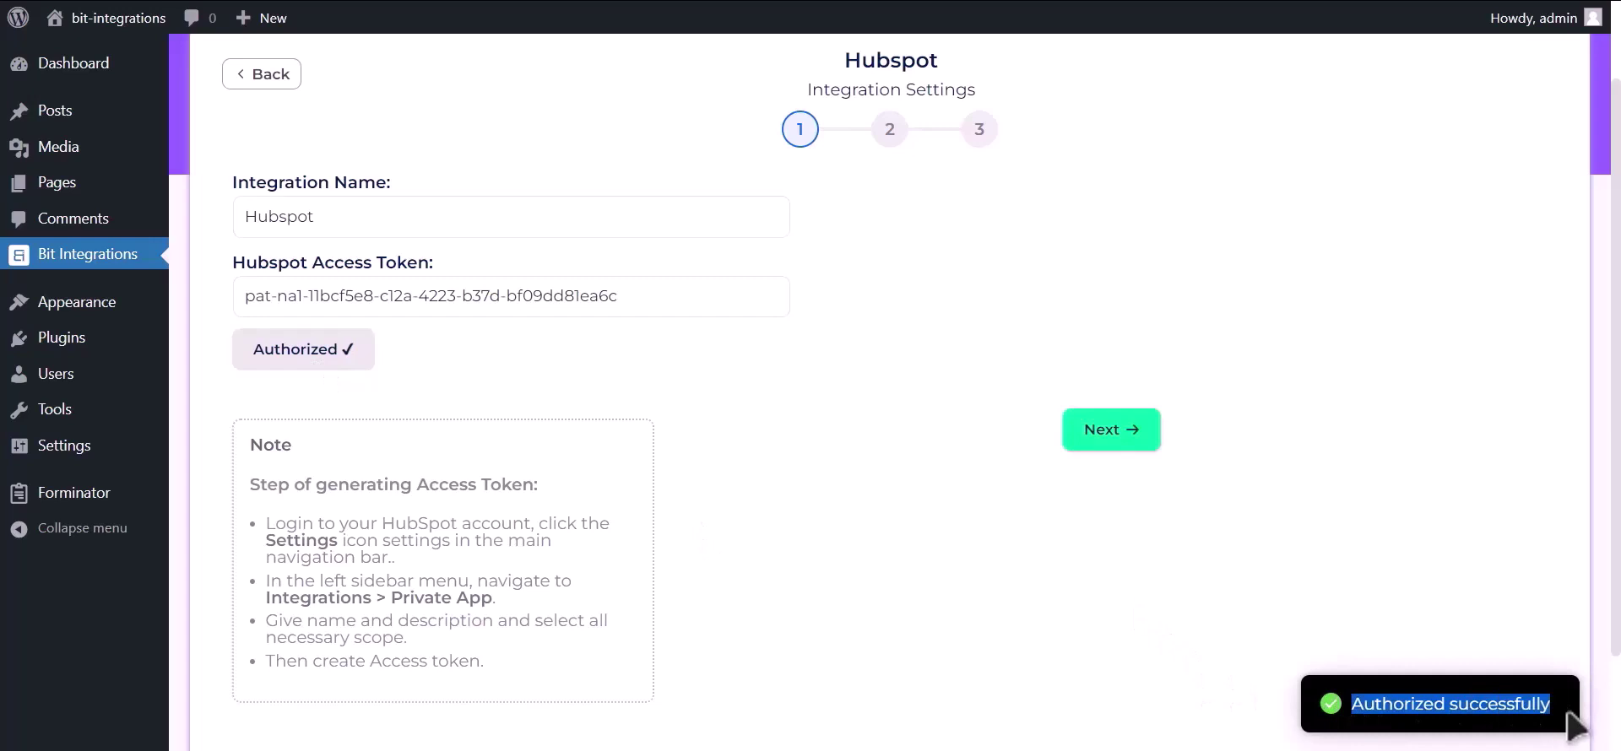
click(1134, 456)
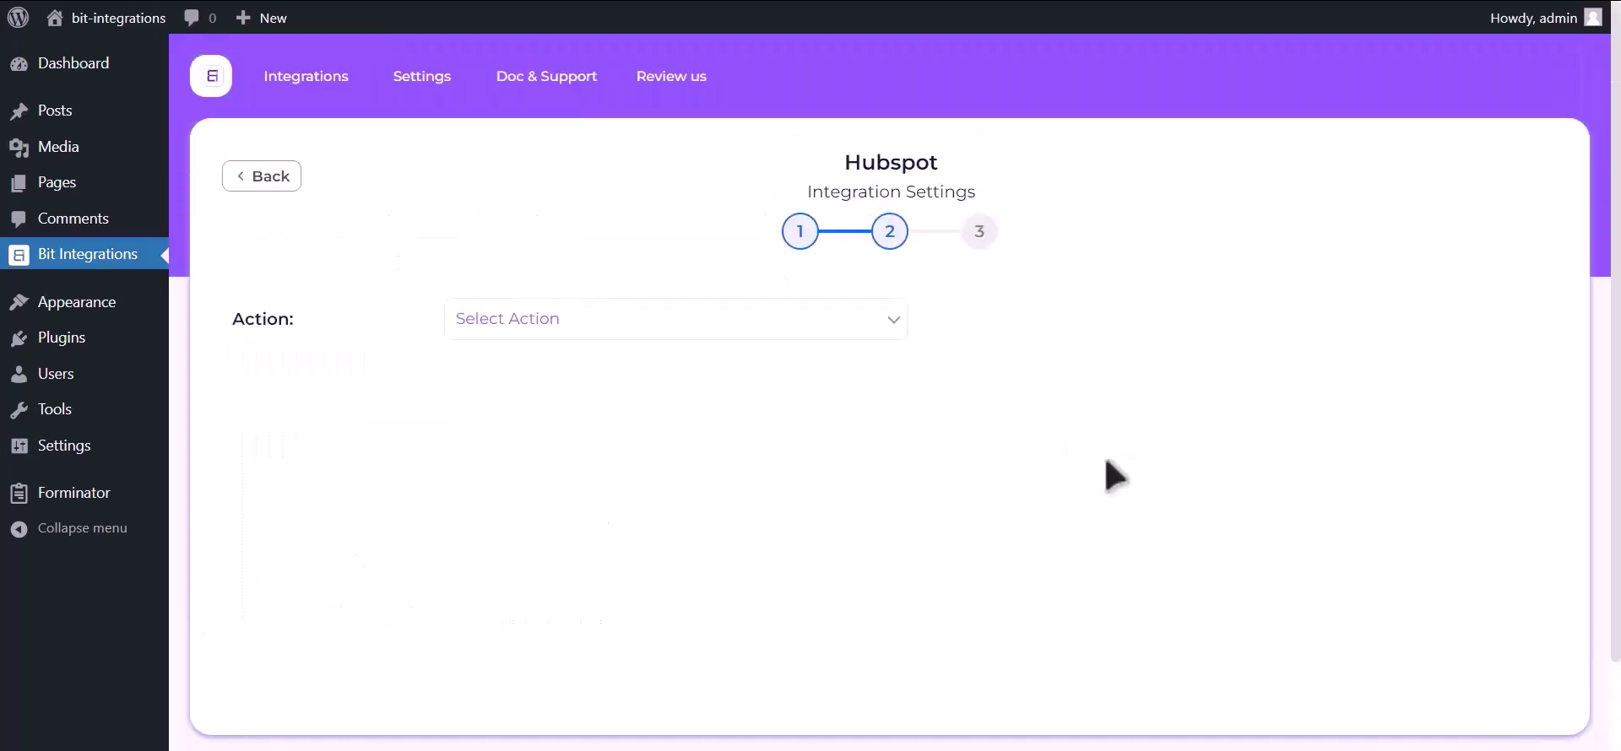
Choose Create Contact as the action and map Email Address-1 to Email
click(809, 326)
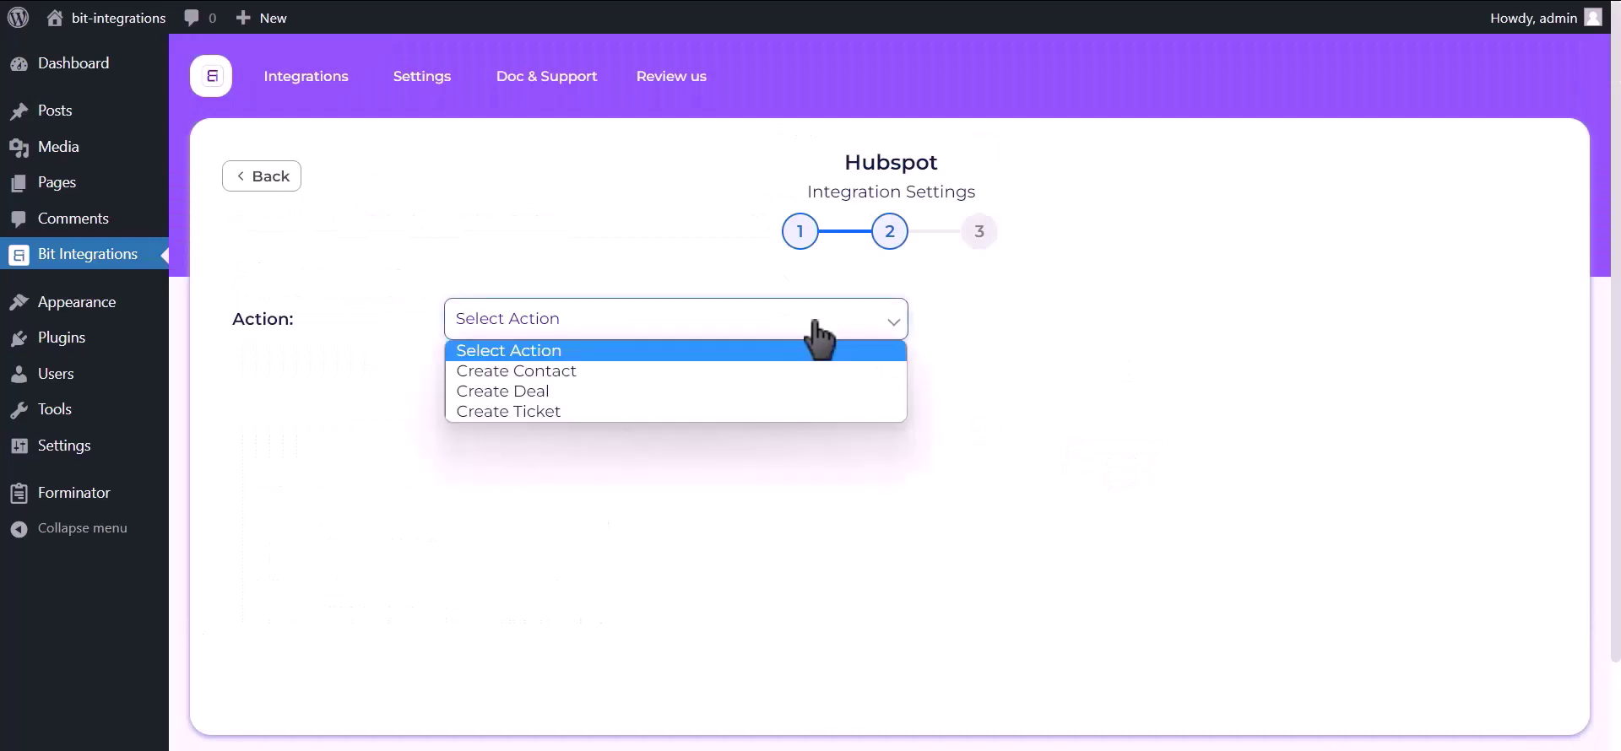
click(759, 371)
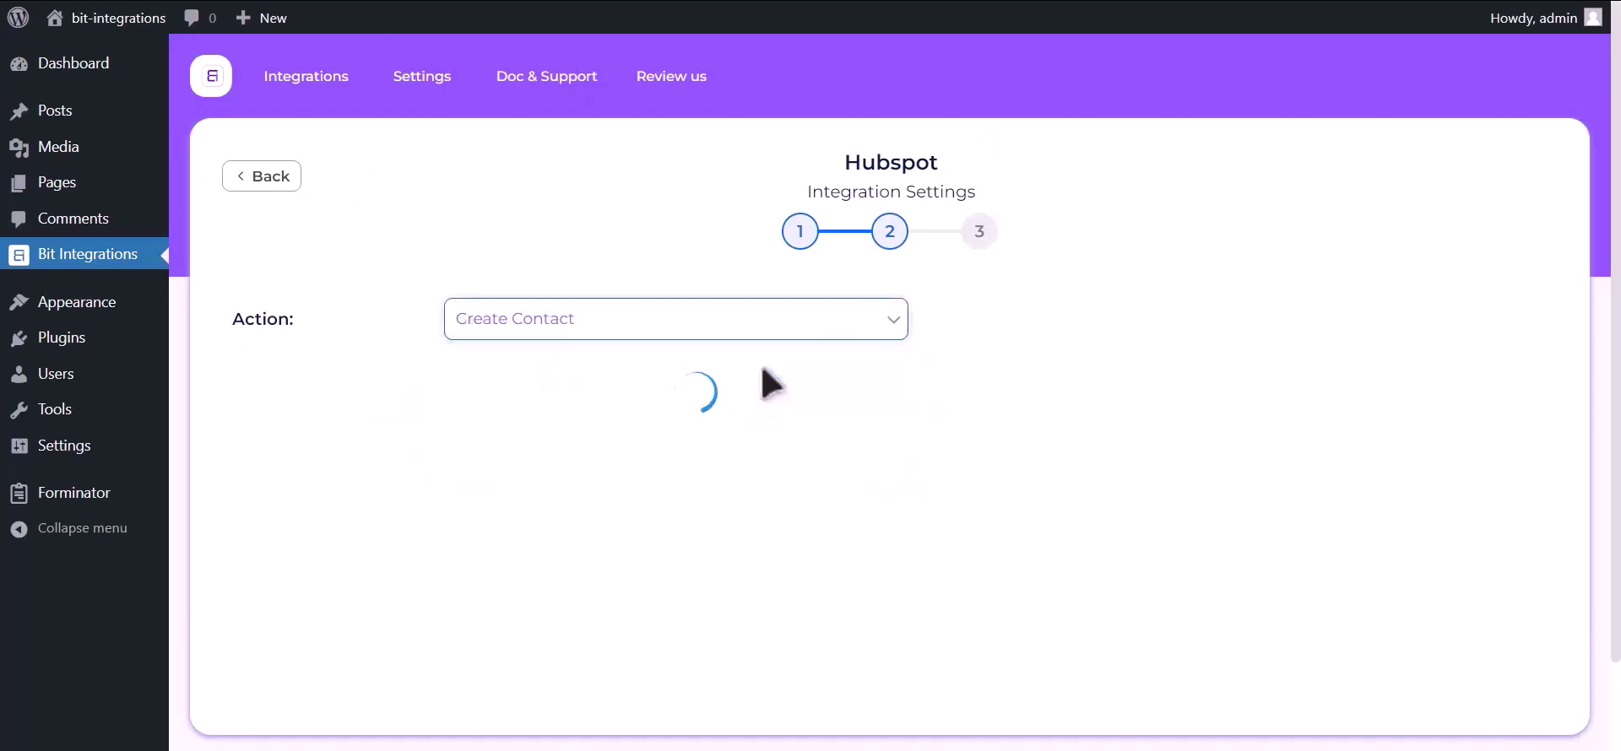
click(351, 523)
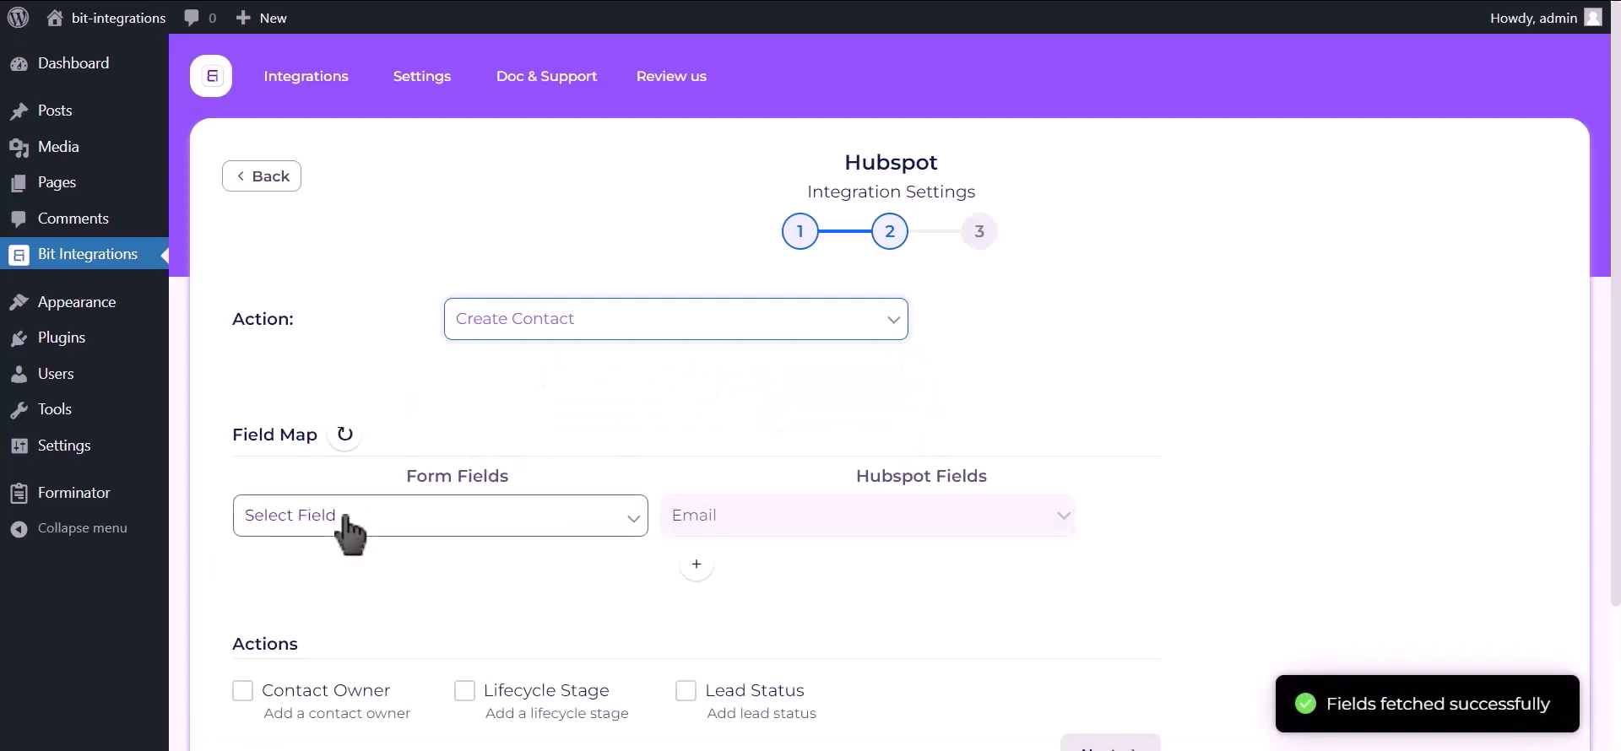
click(347, 608)
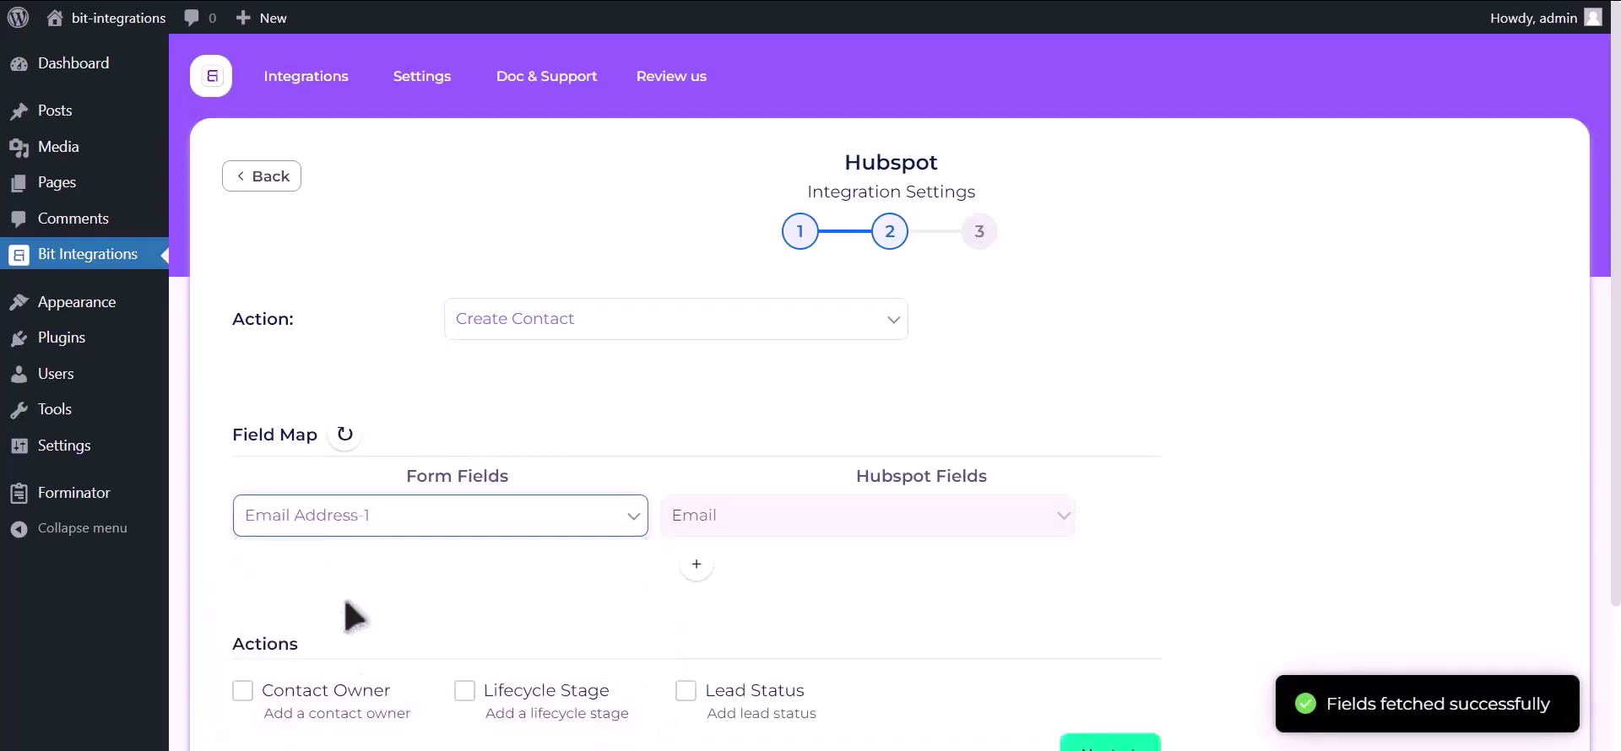
Add rows mapping Name-1 to First Name and Phone Number-1 to Phone Number
click(695, 566)
click(429, 581)
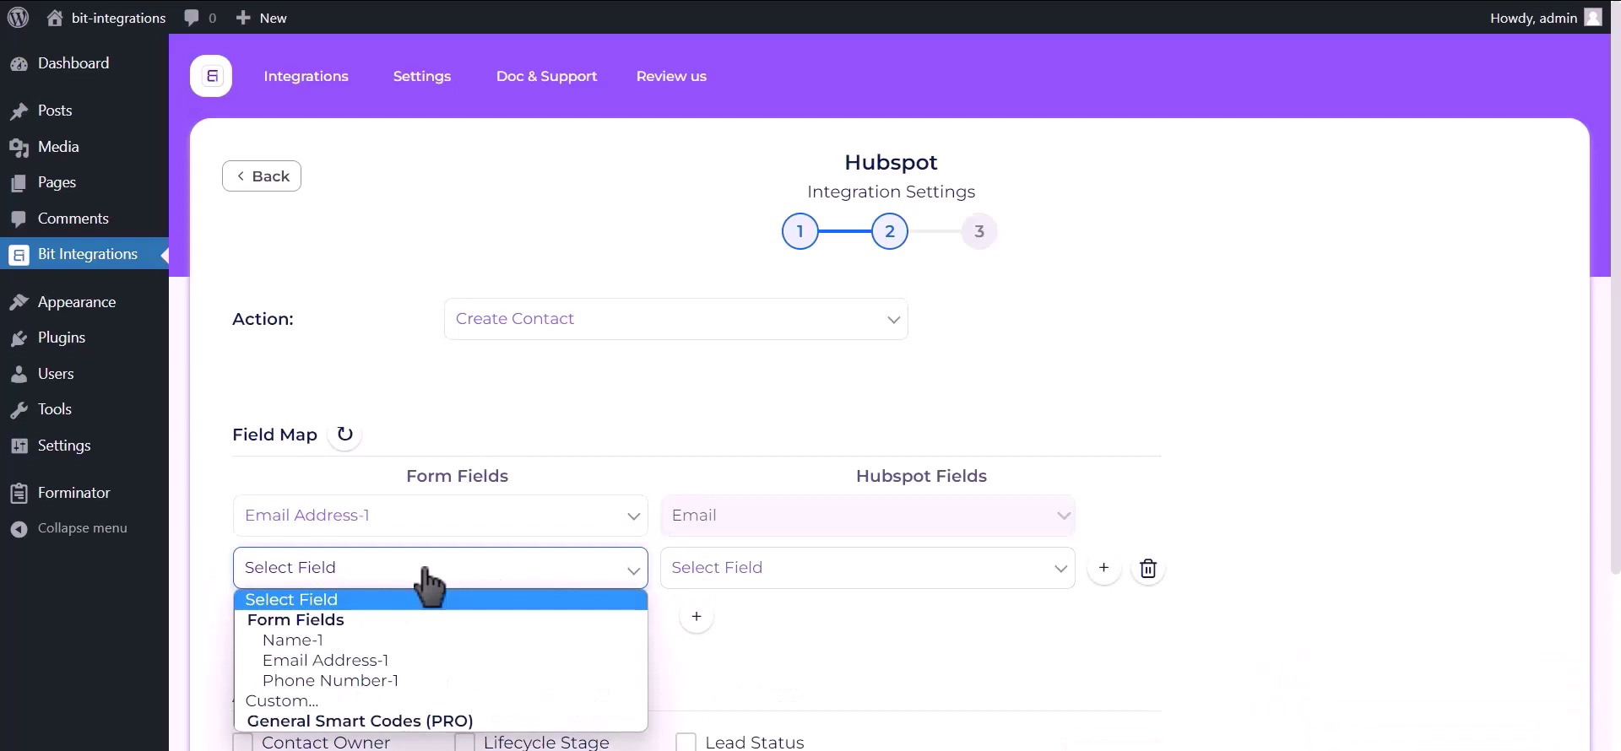
click(401, 641)
click(847, 572)
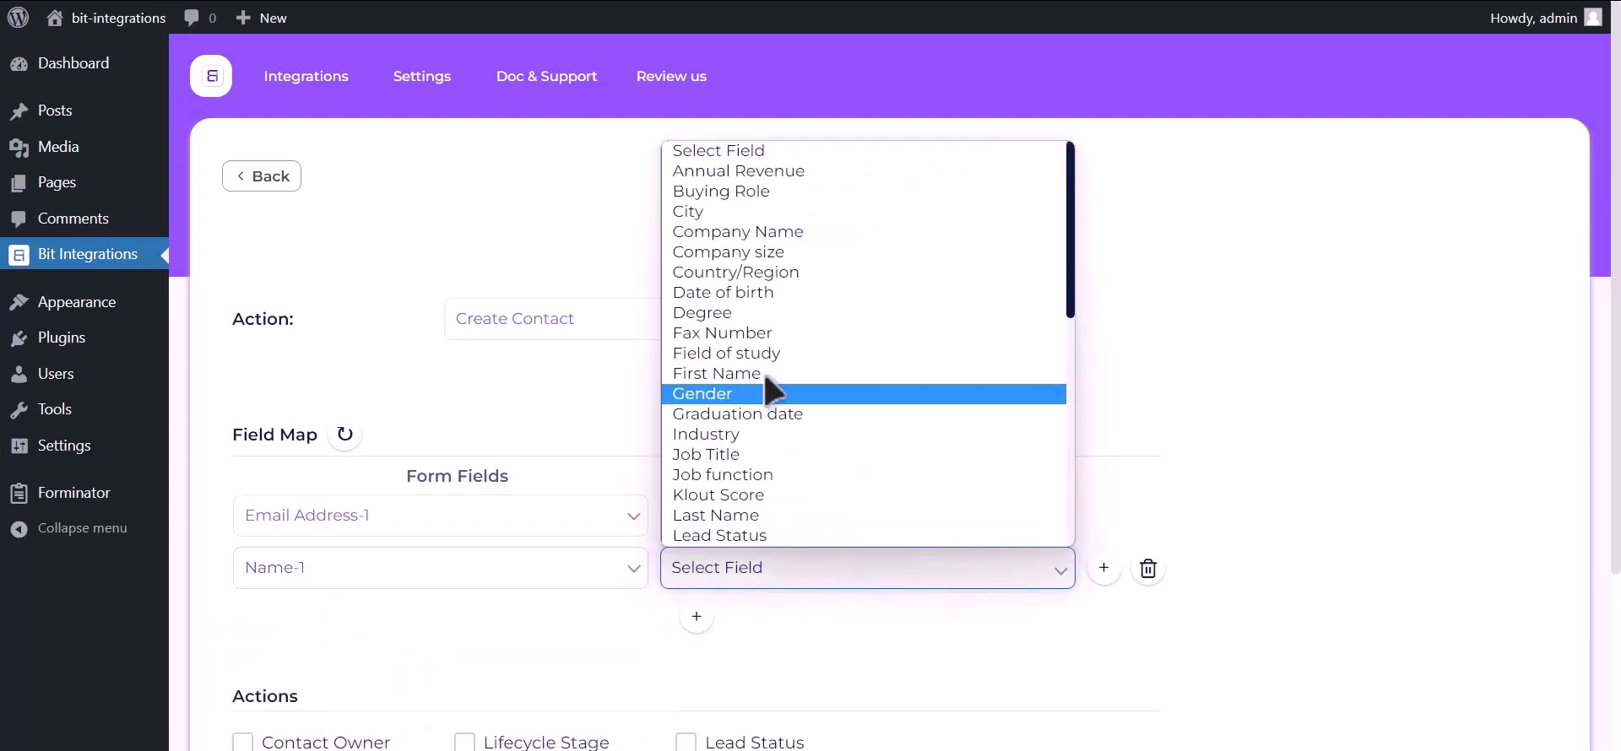
click(713, 373)
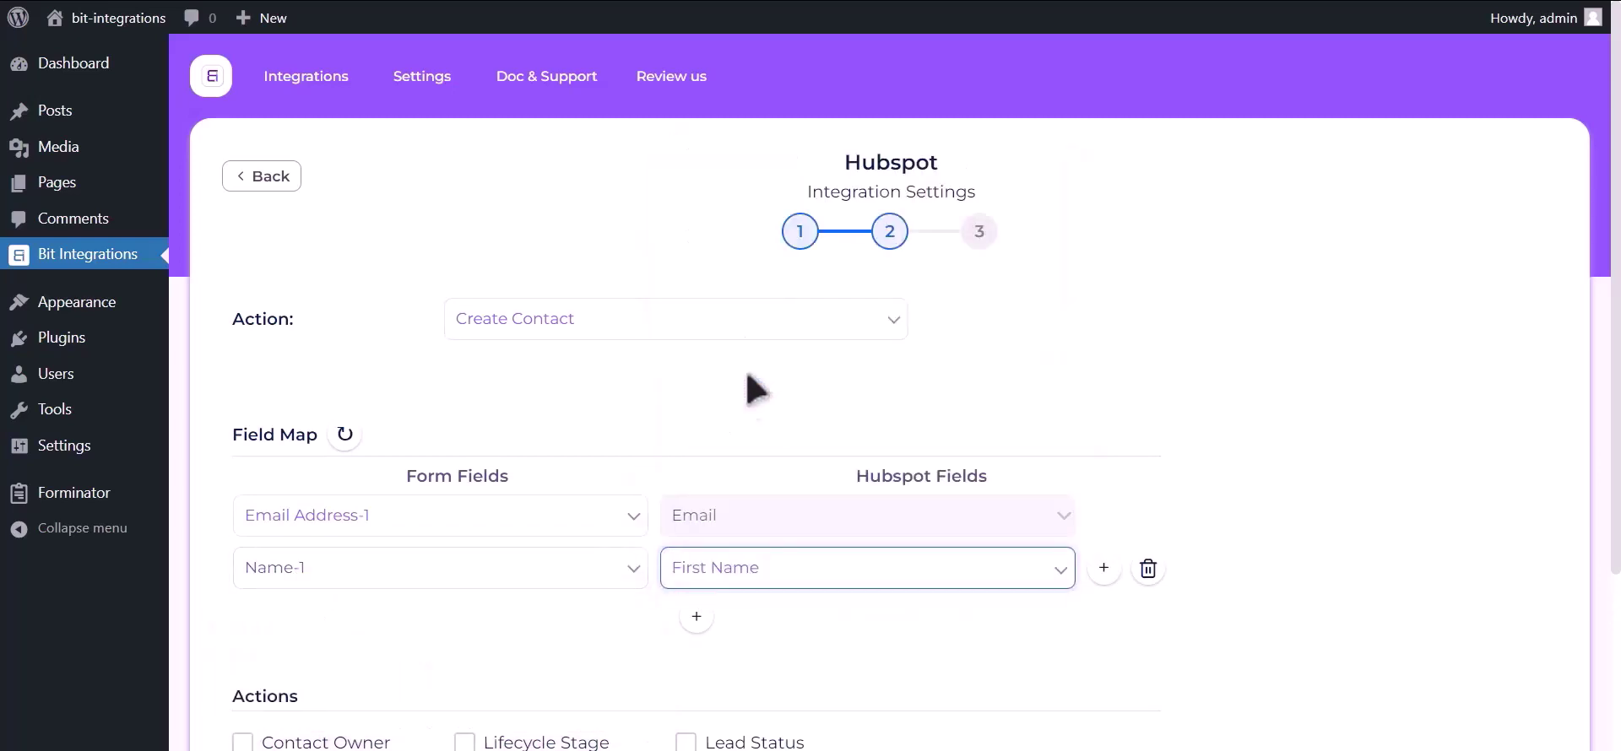
click(695, 617)
click(422, 629)
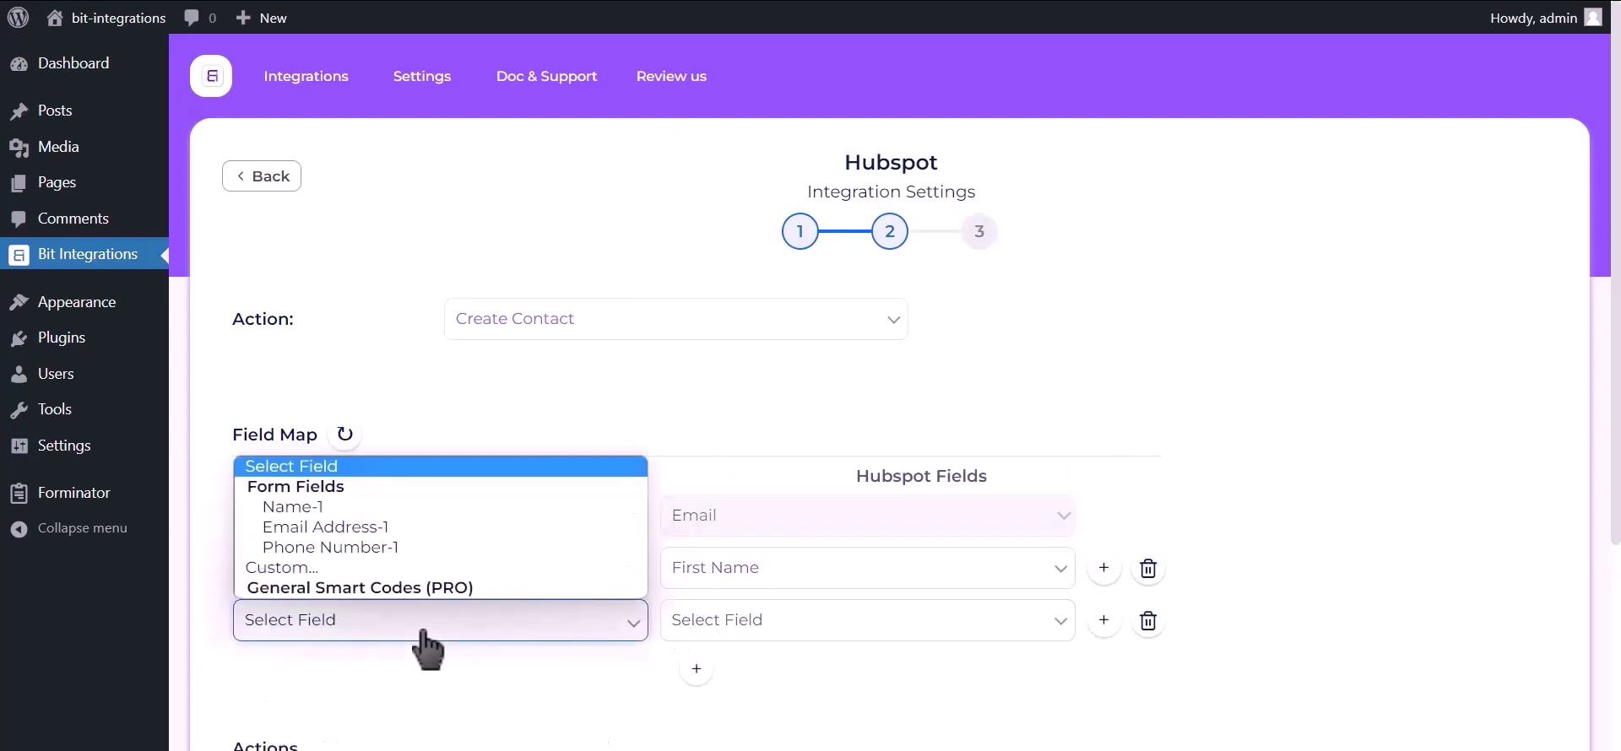
click(414, 548)
click(777, 629)
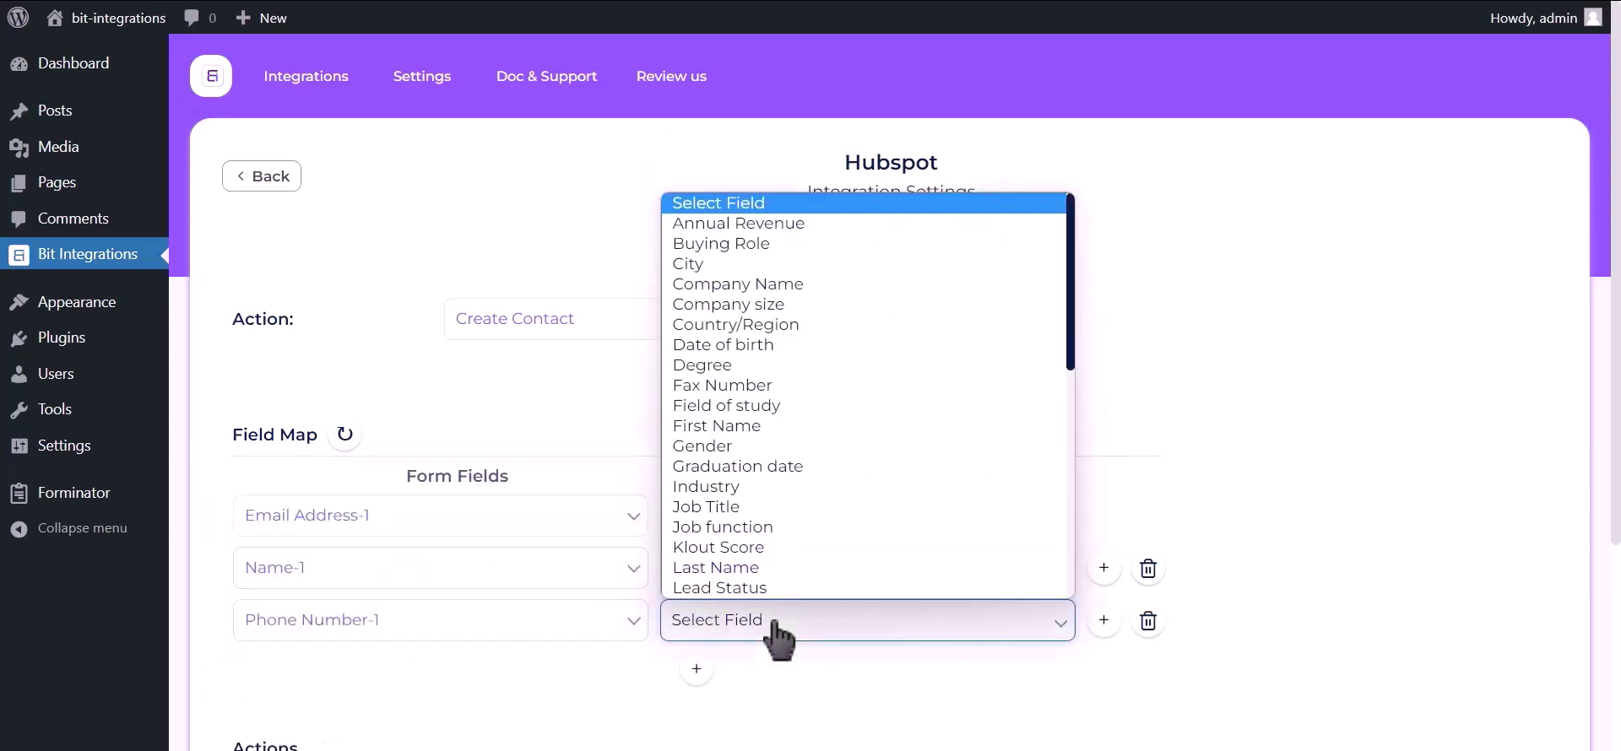
key(p)
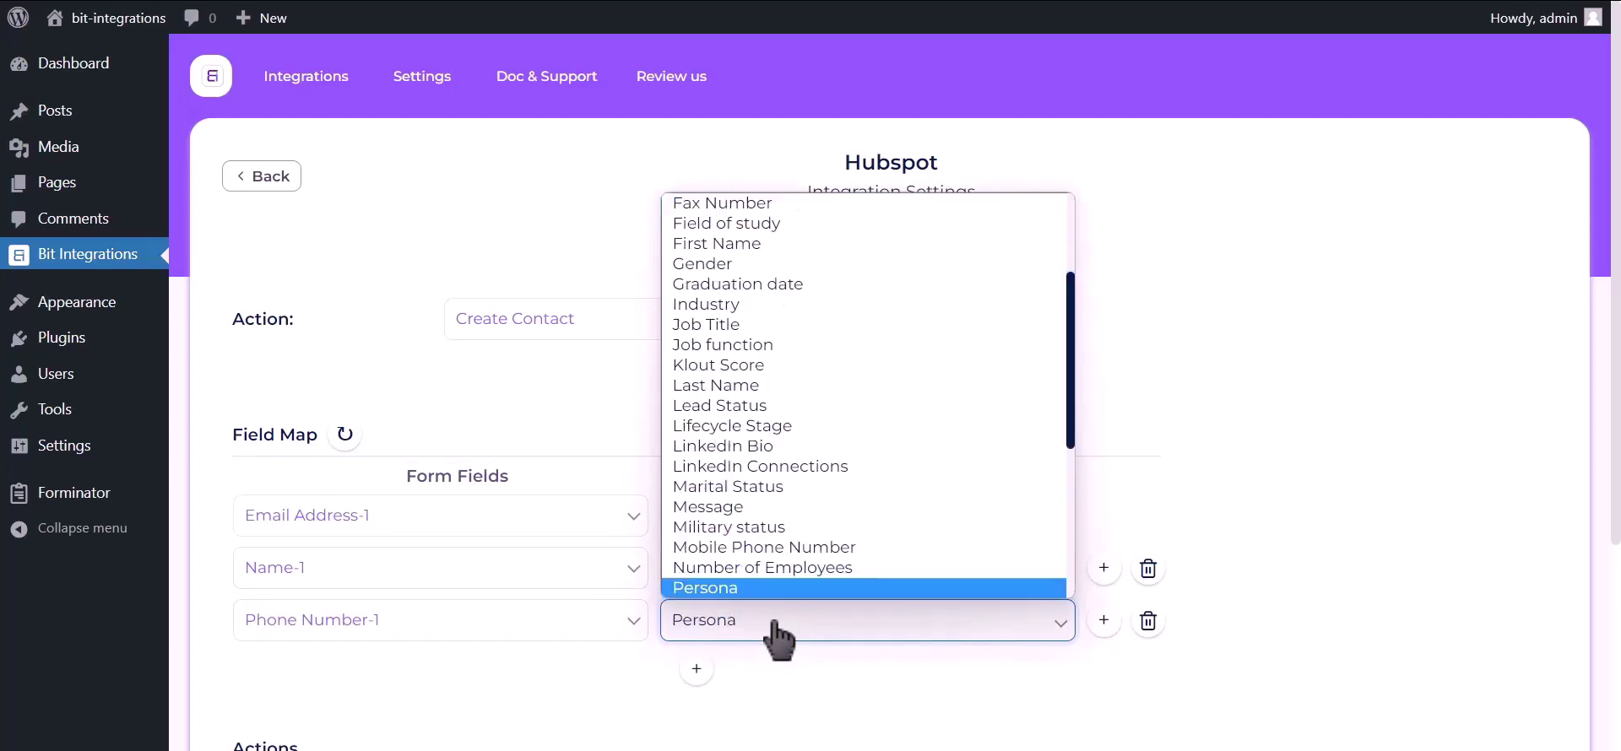
key(h)
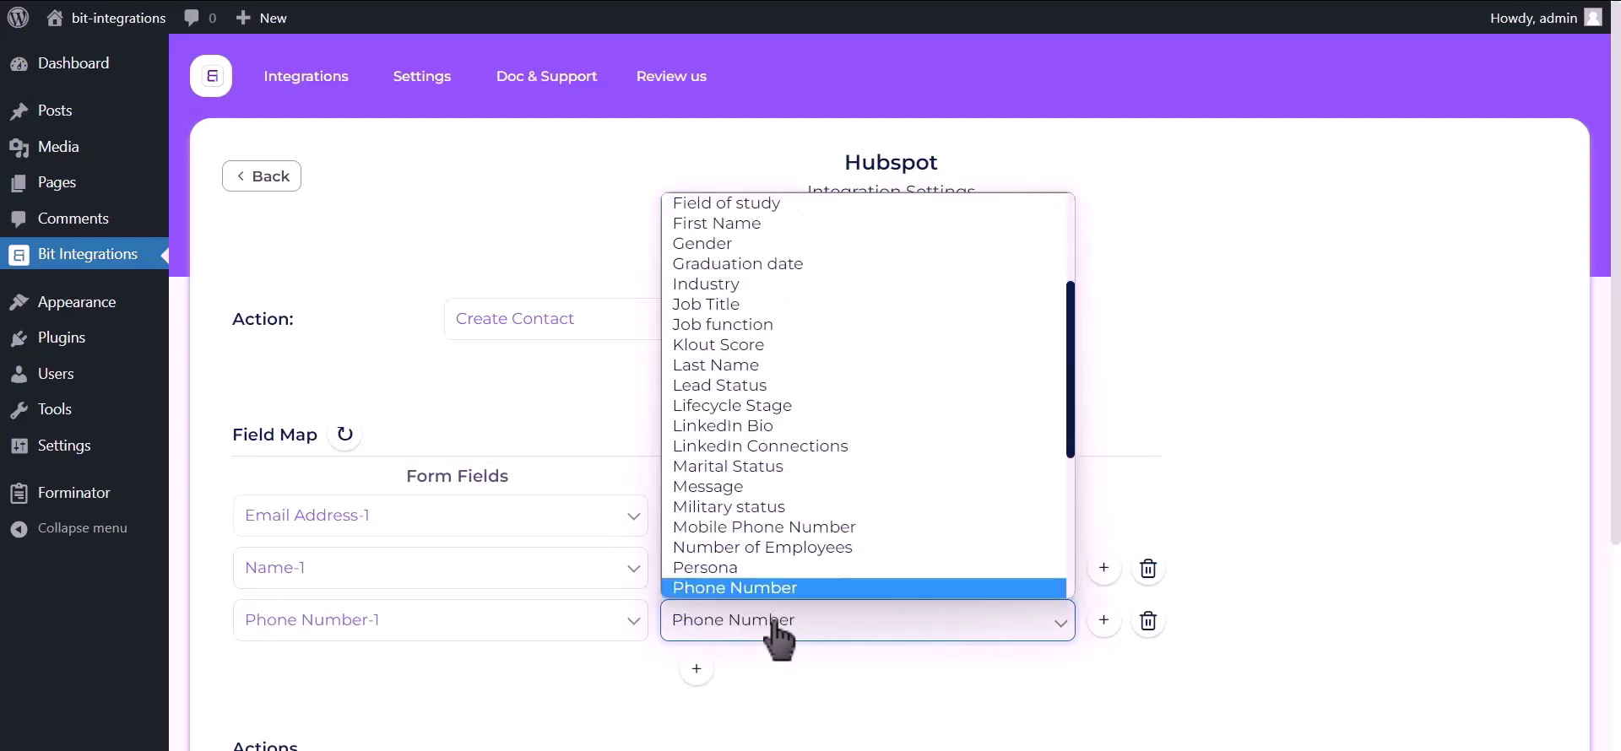
key(Return)
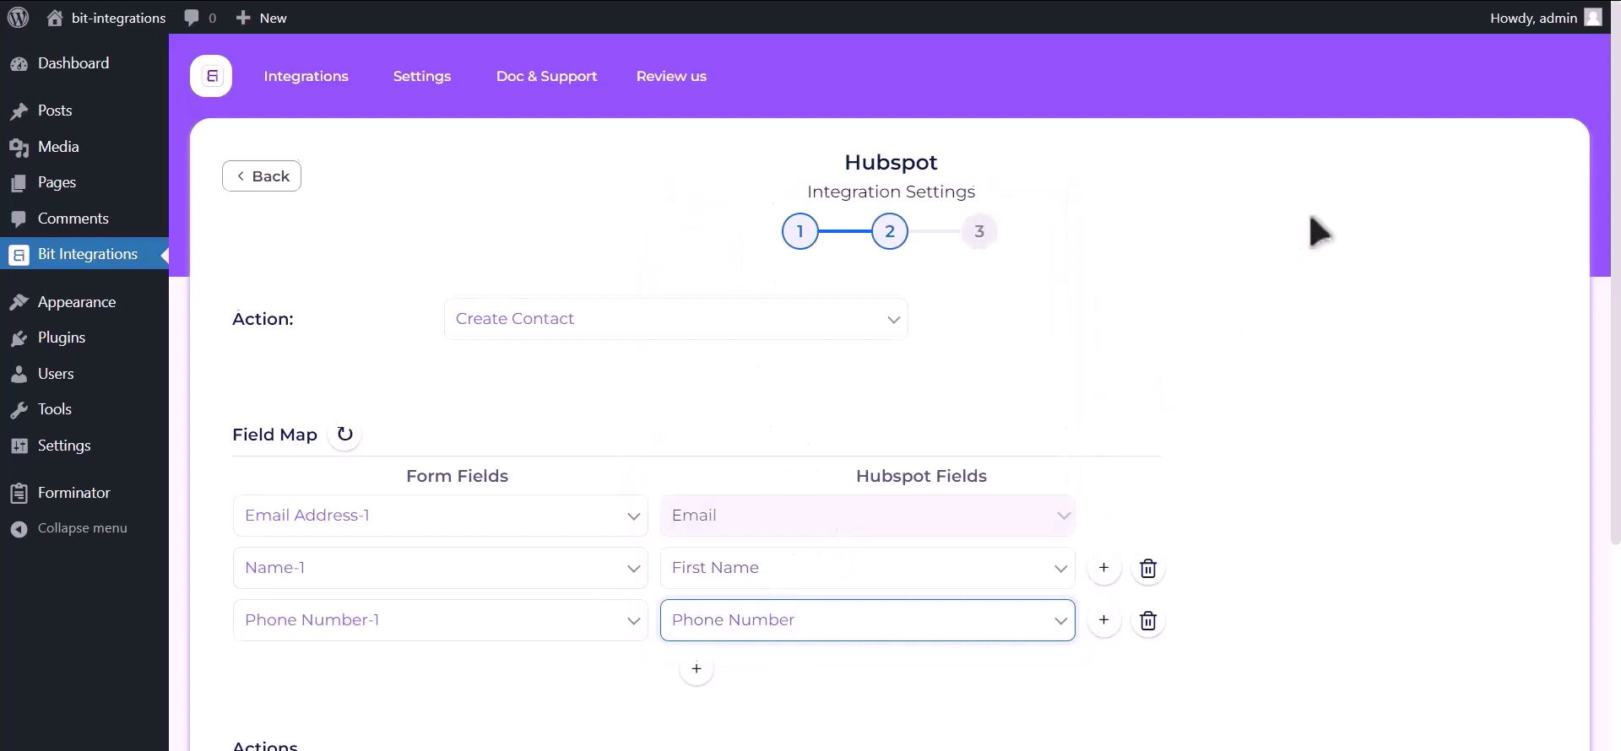
Advance to the final step and Finish & Save the integration
scroll(1266, 253, down, 5)
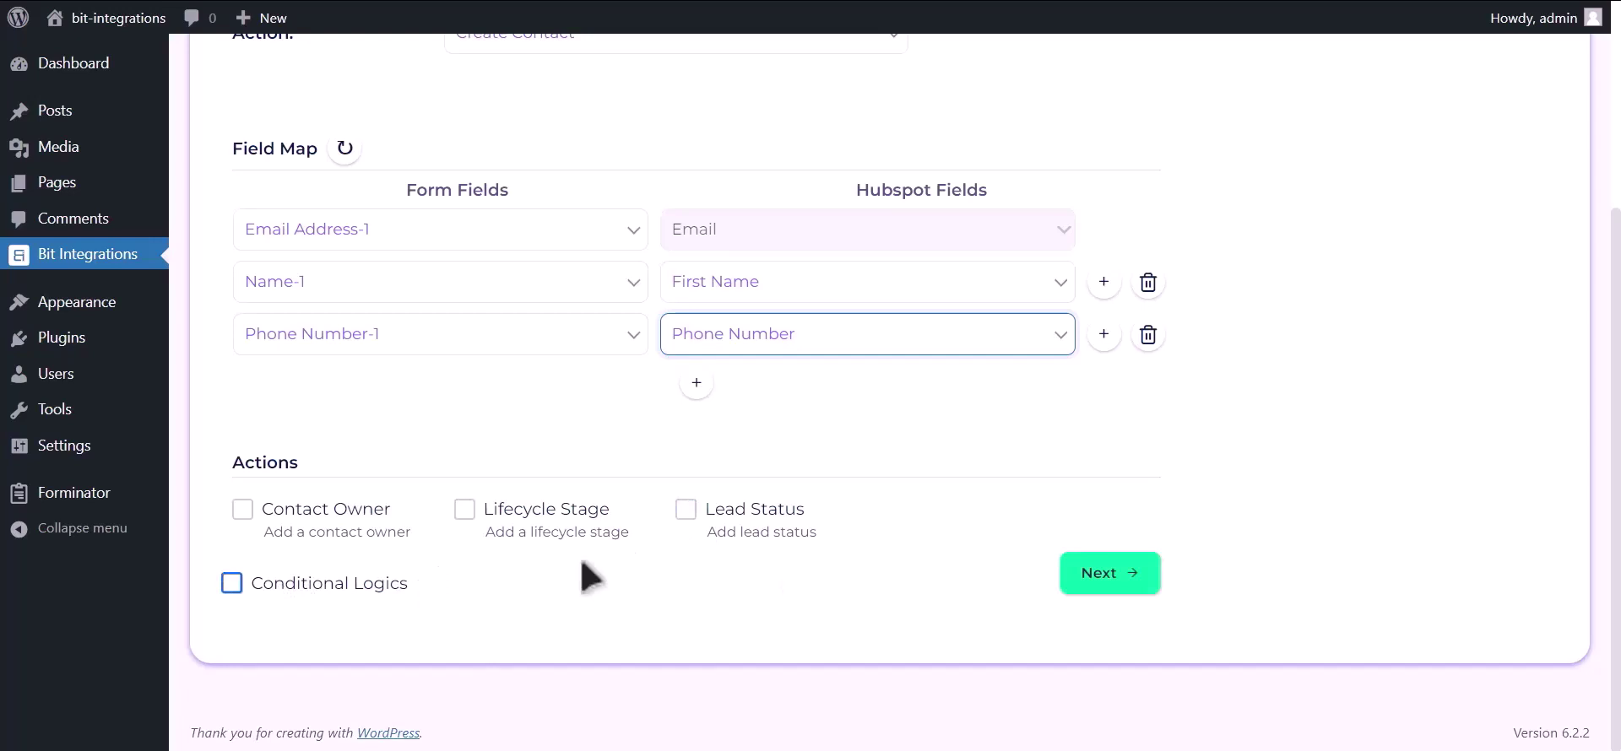
click(1116, 580)
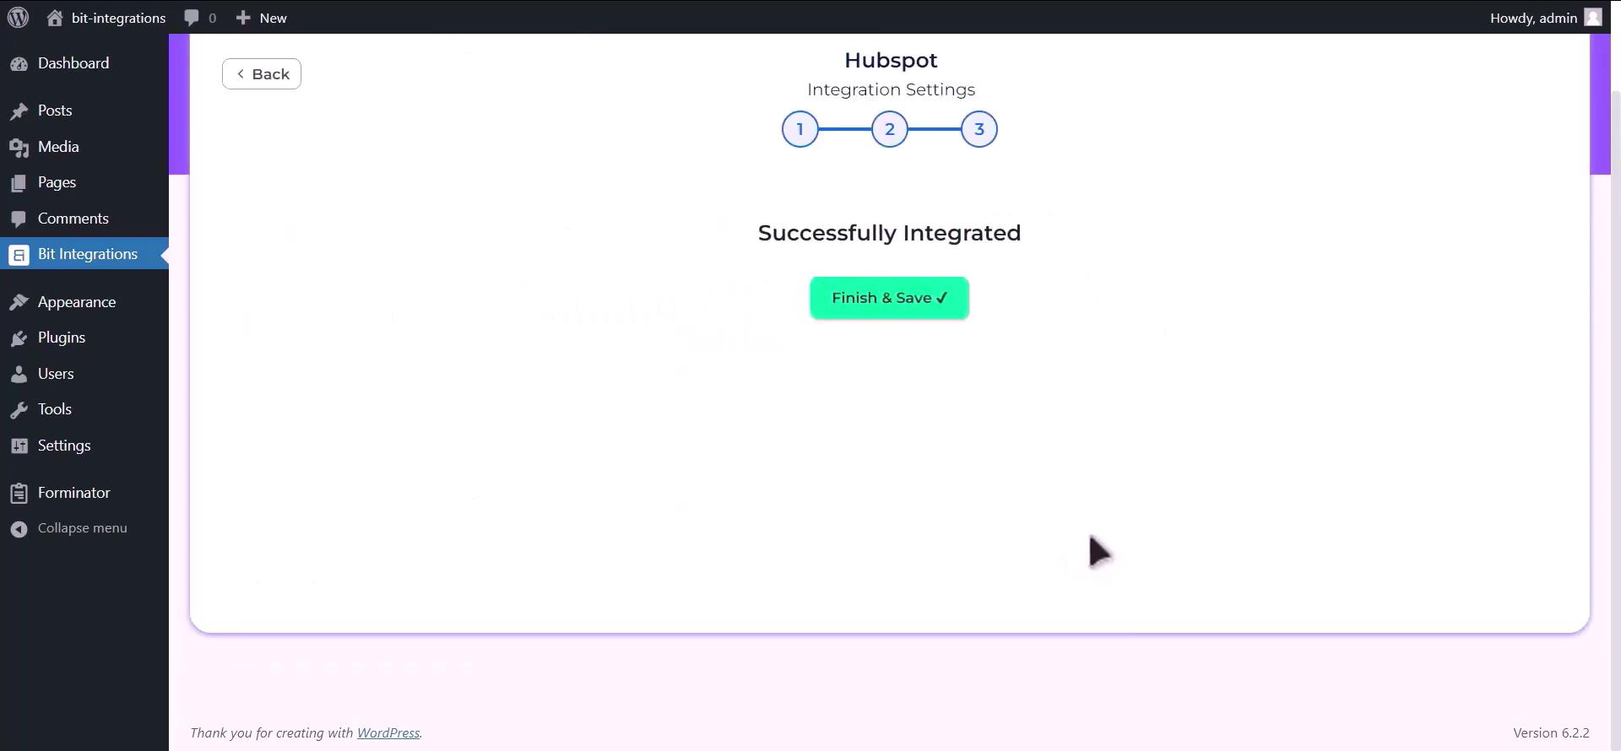
click(920, 304)
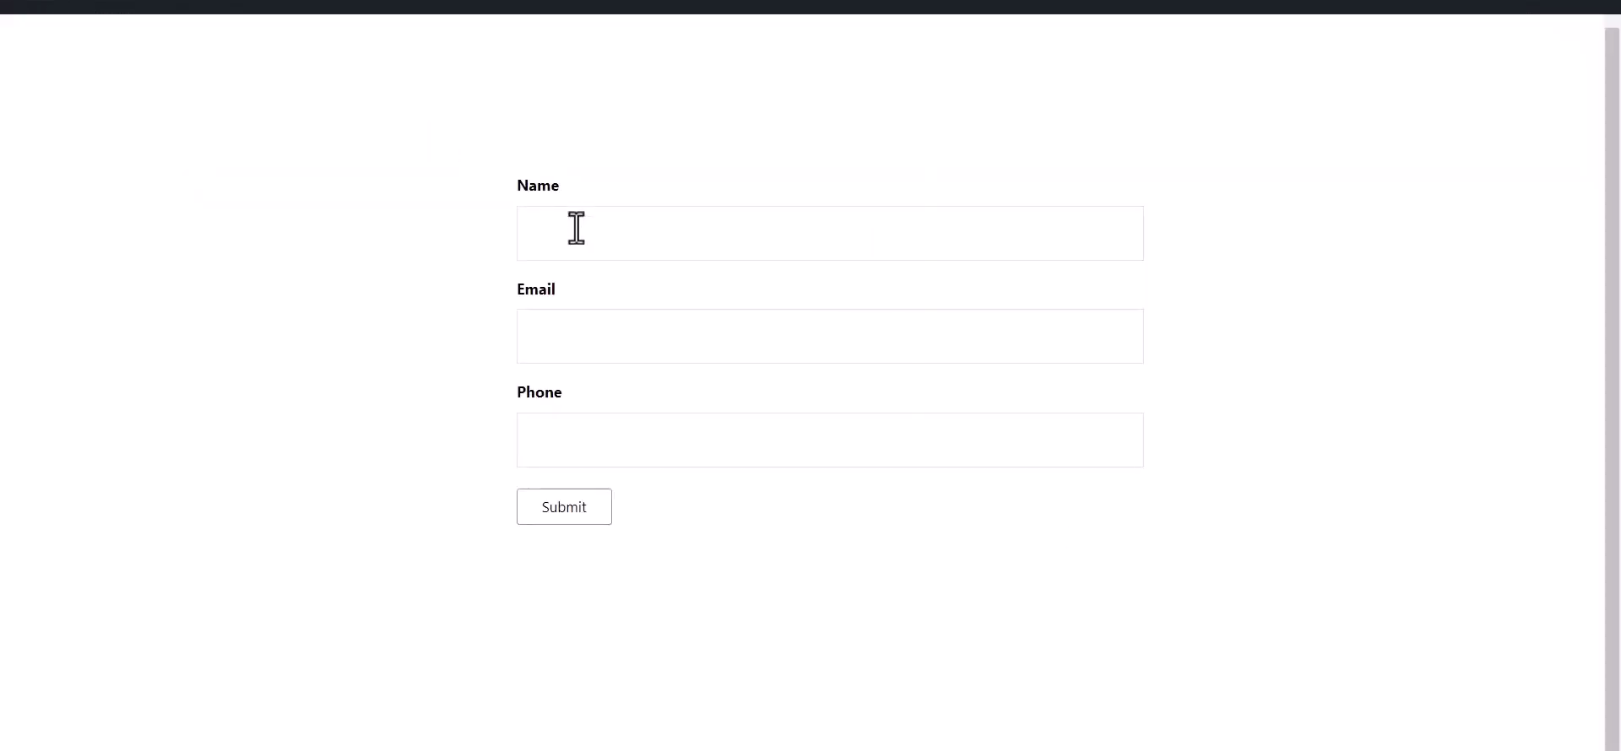
Submit the test form with name 'Bit Integrations', a test email and a phone number
click(576, 228)
text(Bit Integrations)
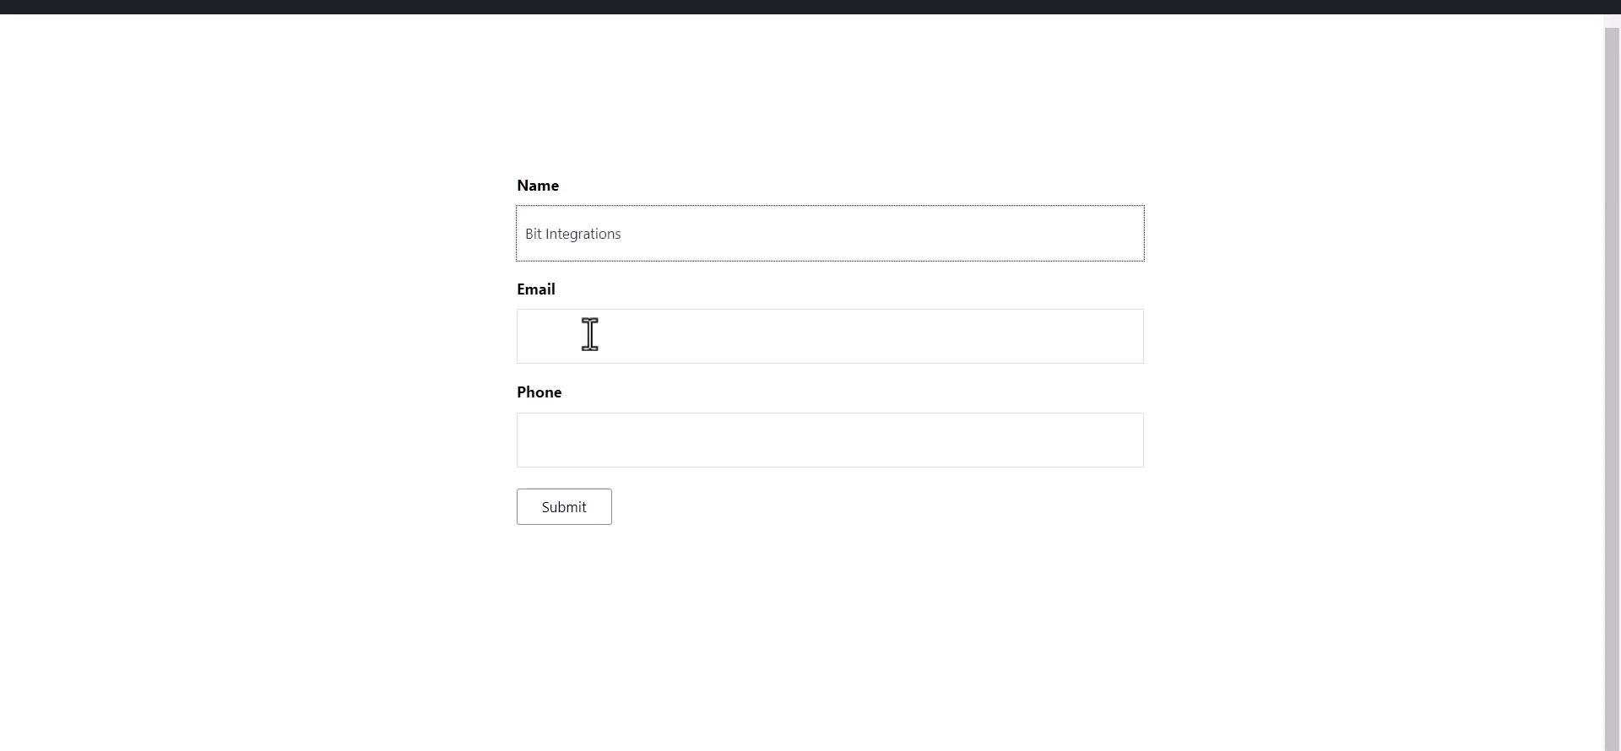
click(589, 334)
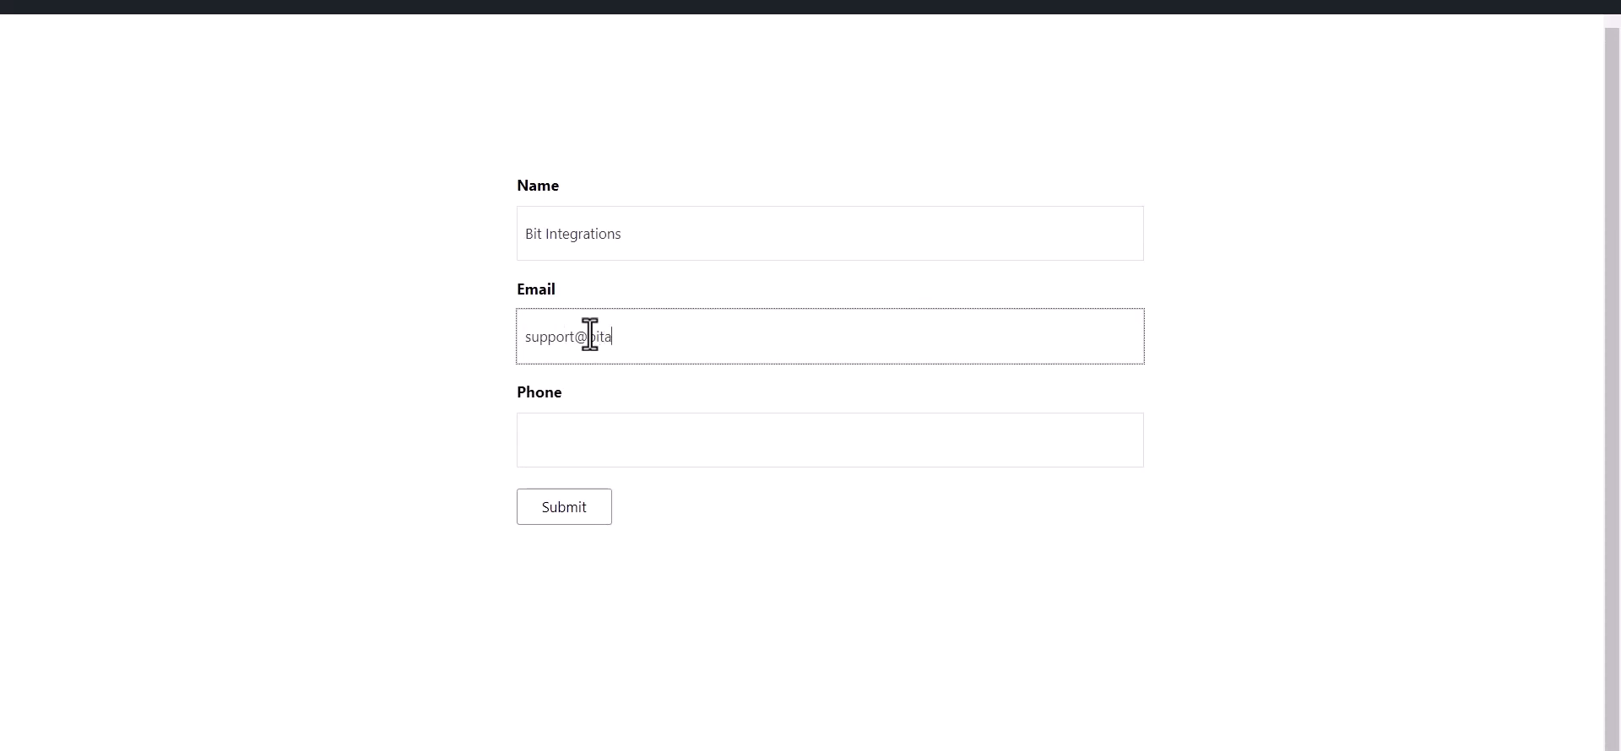
click(627, 451)
text(444555666)
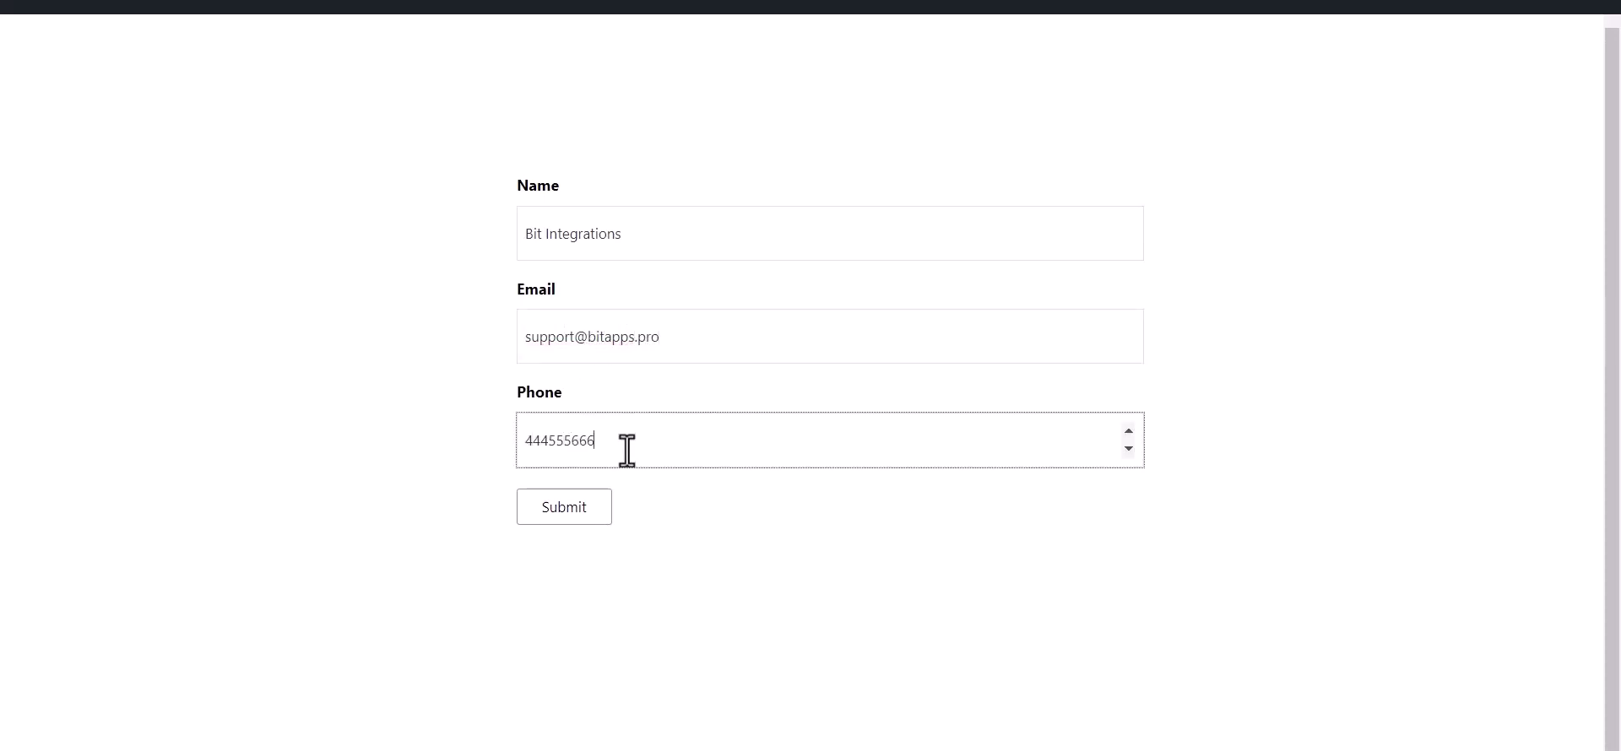
click(564, 519)
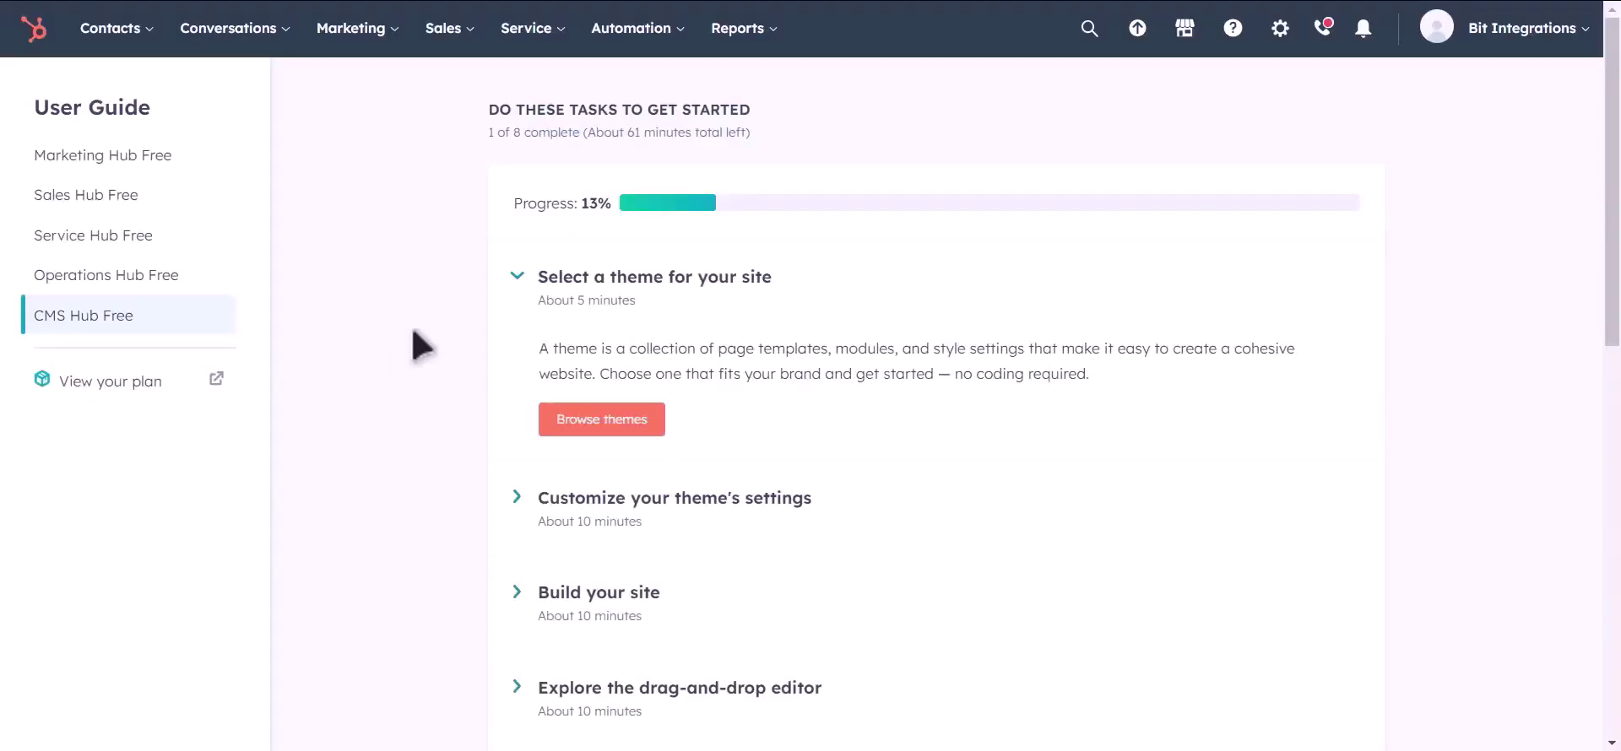
Go to HubSpot's Contacts list and preview the new Bit Integrations contact with the submitted phone number
click(118, 30)
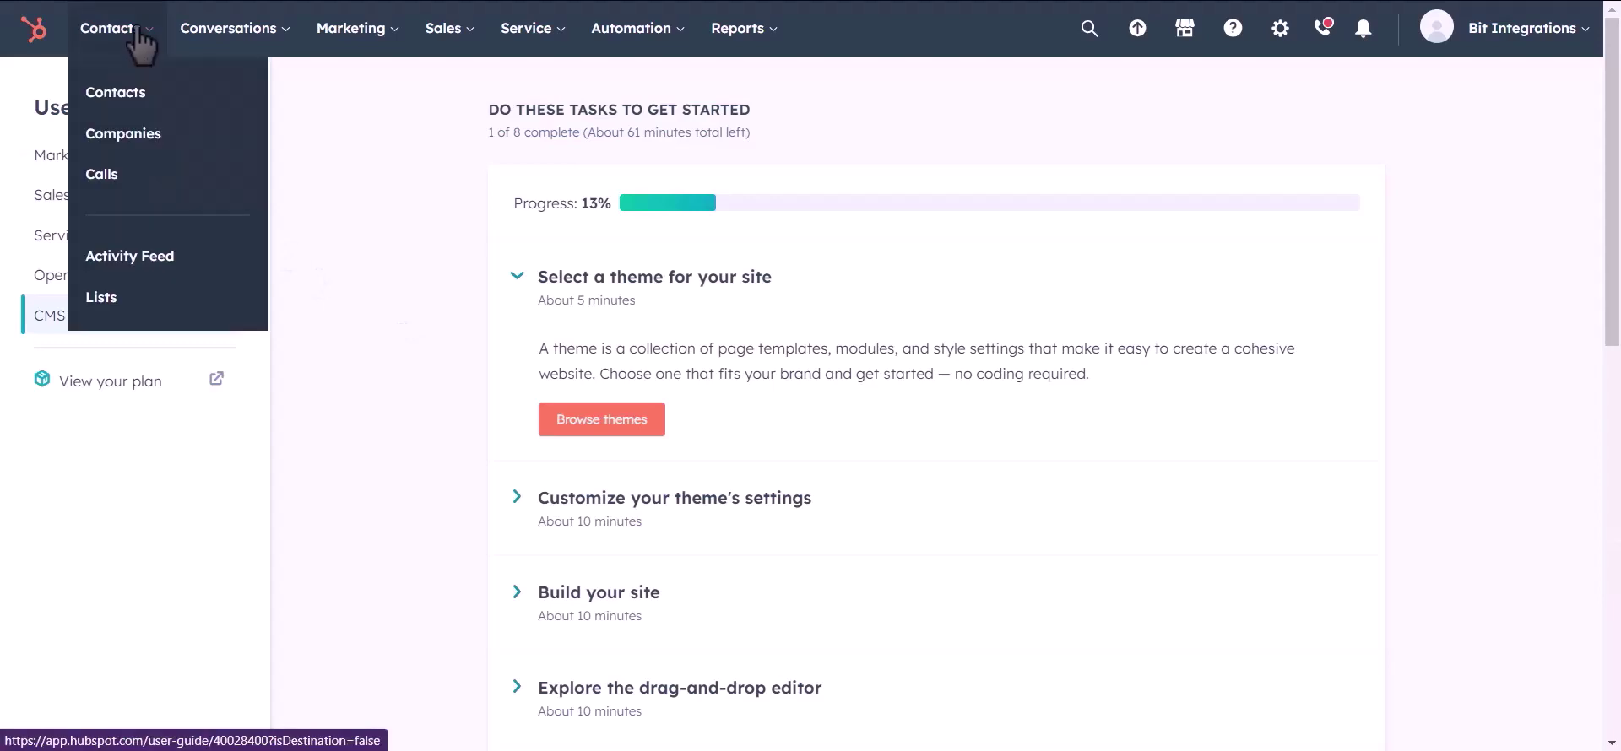
click(129, 99)
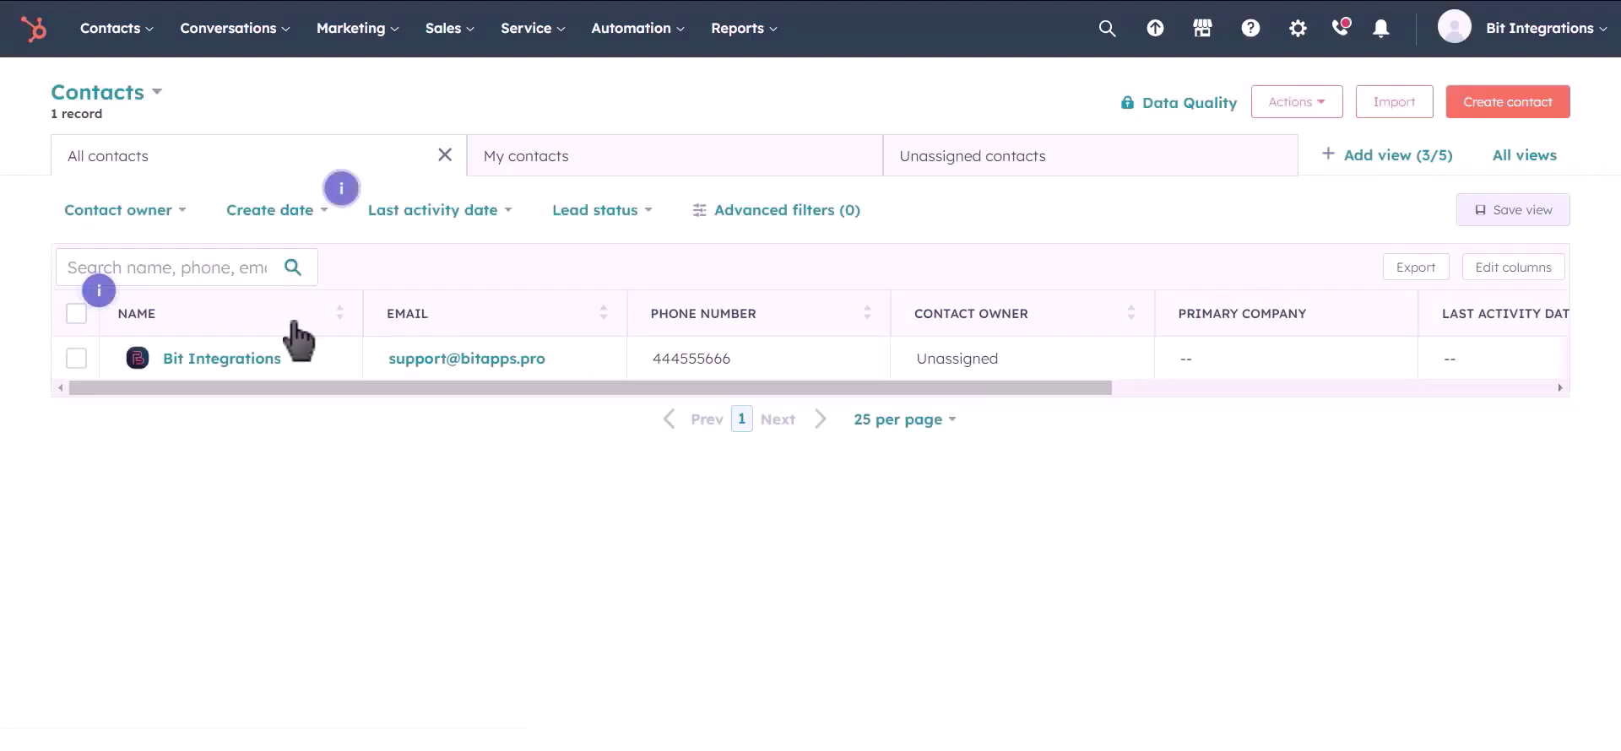
click(309, 366)
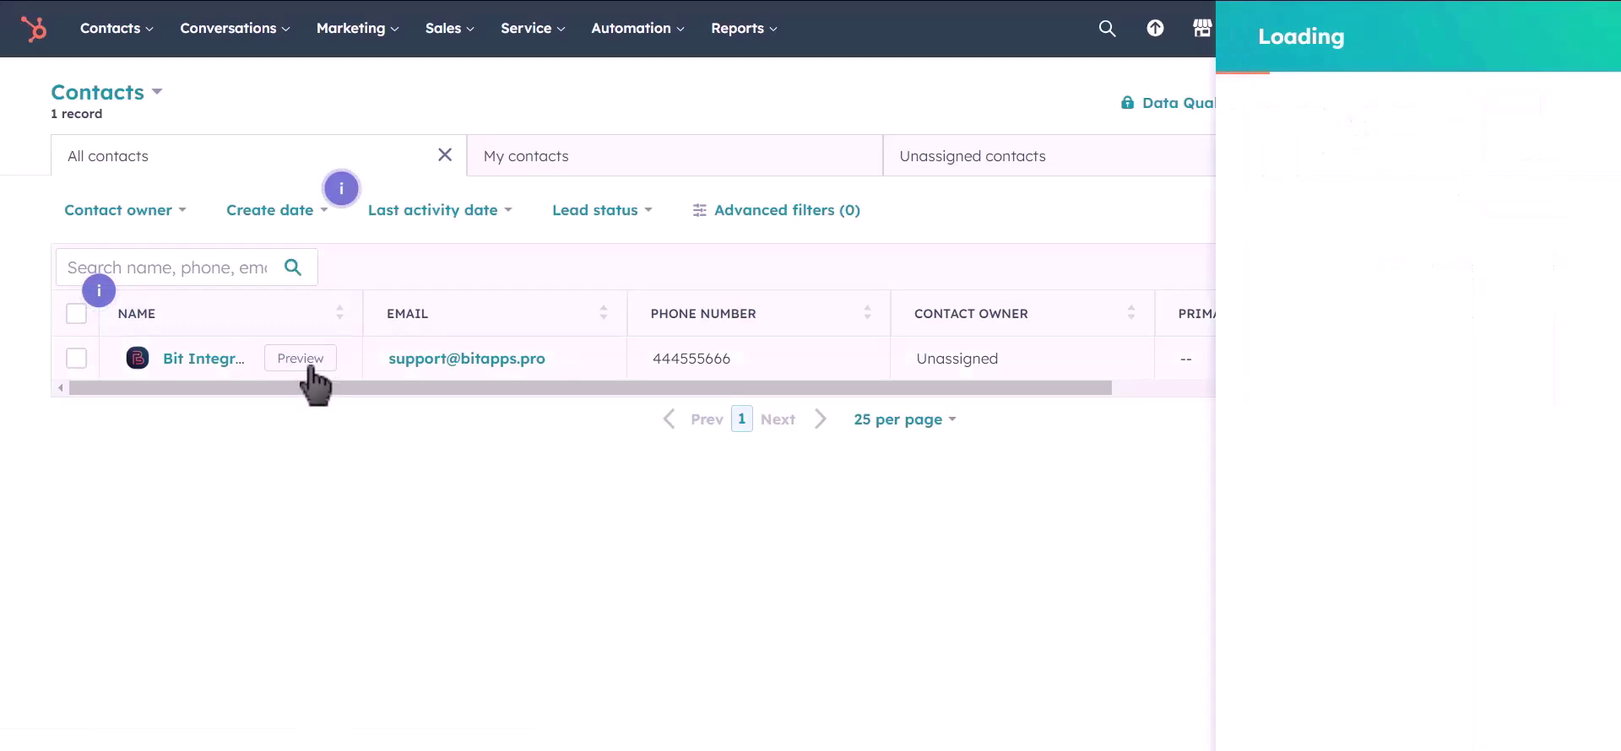